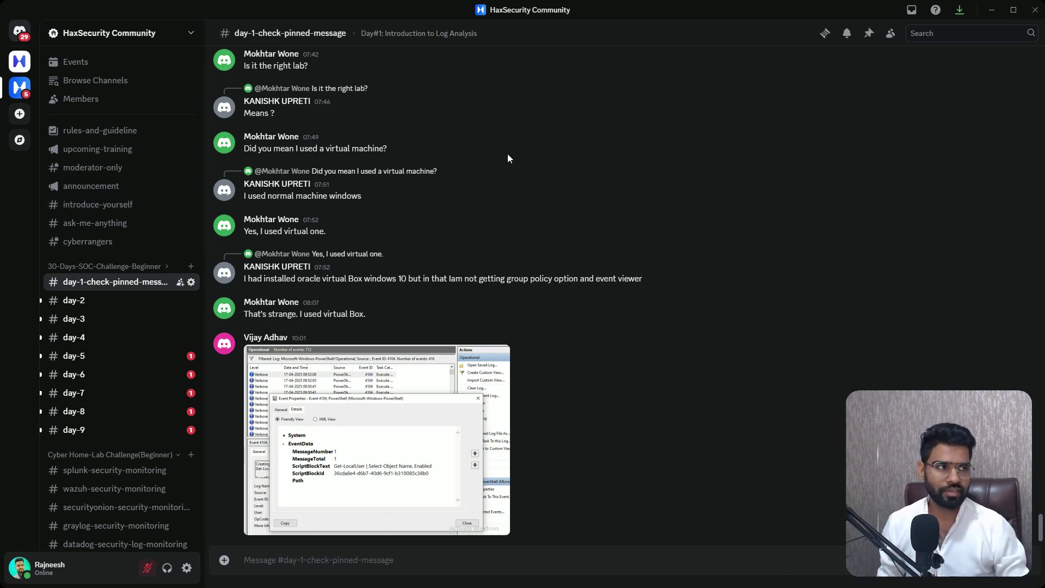
Switch from Discord to the Day#11 Introduction to Incident Response page on GitHub in Chrome and read its title and objective.
left_click(991, 10)
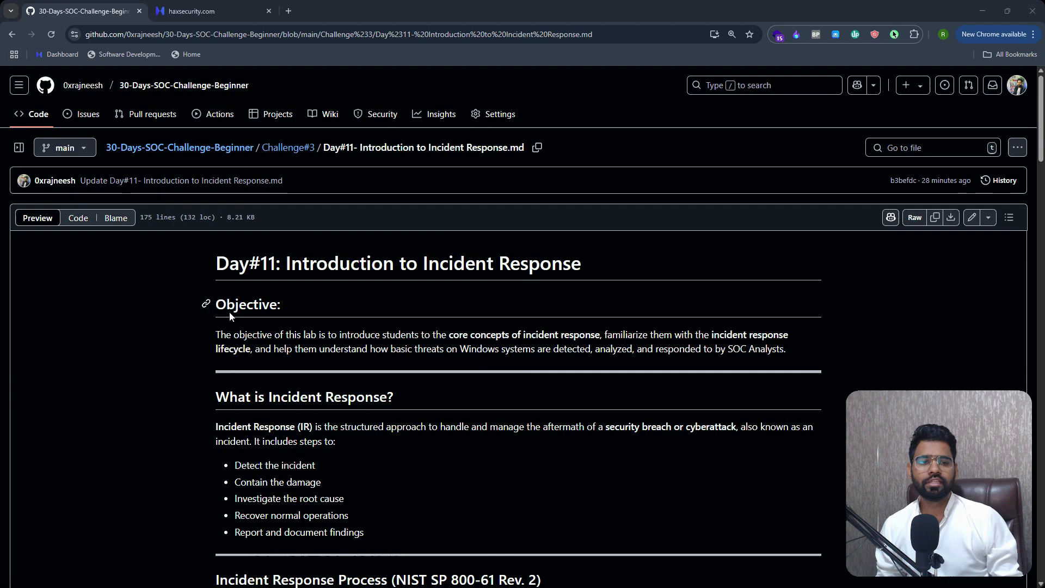
left_click_drag(242, 263, 478, 261)
left_click(527, 258)
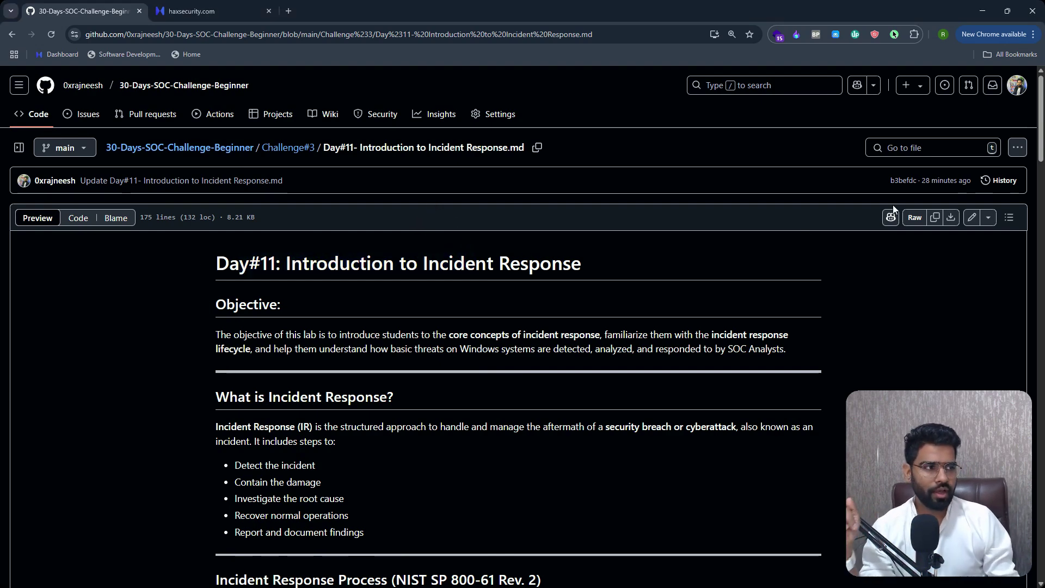
scroll(1043, 151, "down", 1)
scroll(1043, 150, "down", 2)
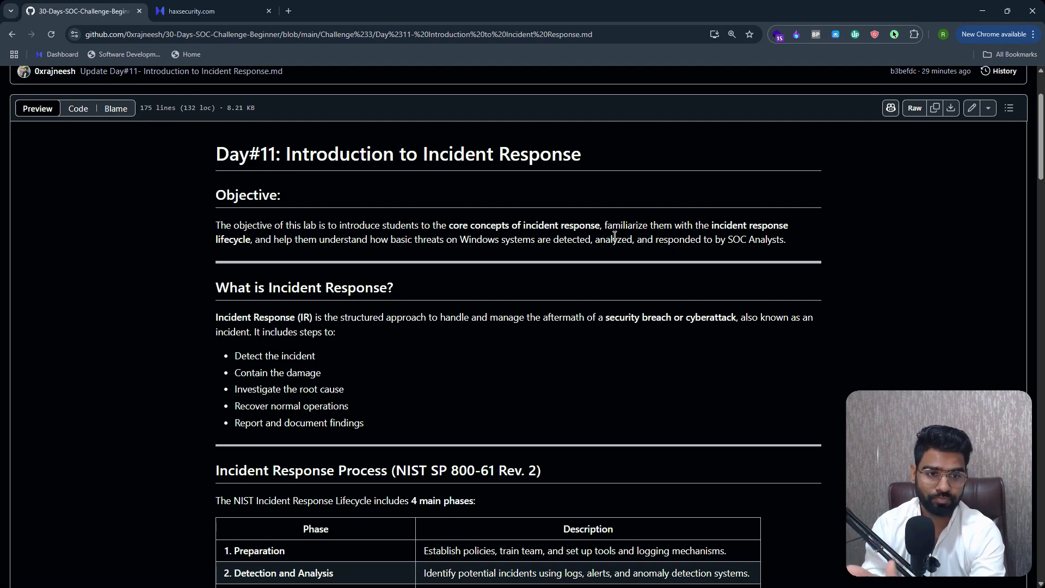
Read through the list of incident response steps under What is Incident Response, down to reporting and documenting findings.
triple_click(270, 361)
left_click_drag(1041, 151, 1041, 160)
double_click(280, 308)
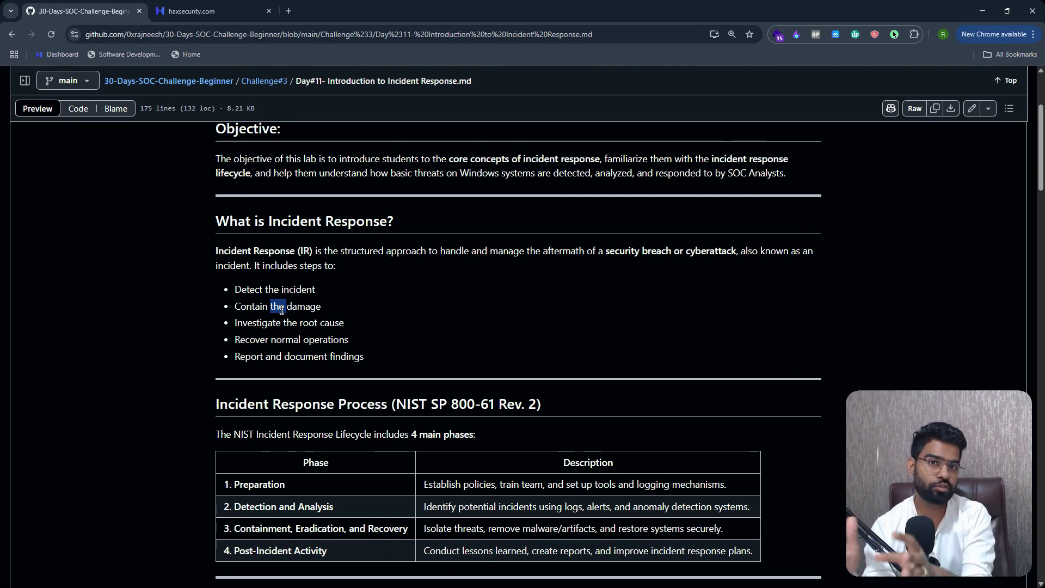
triple_click(283, 323)
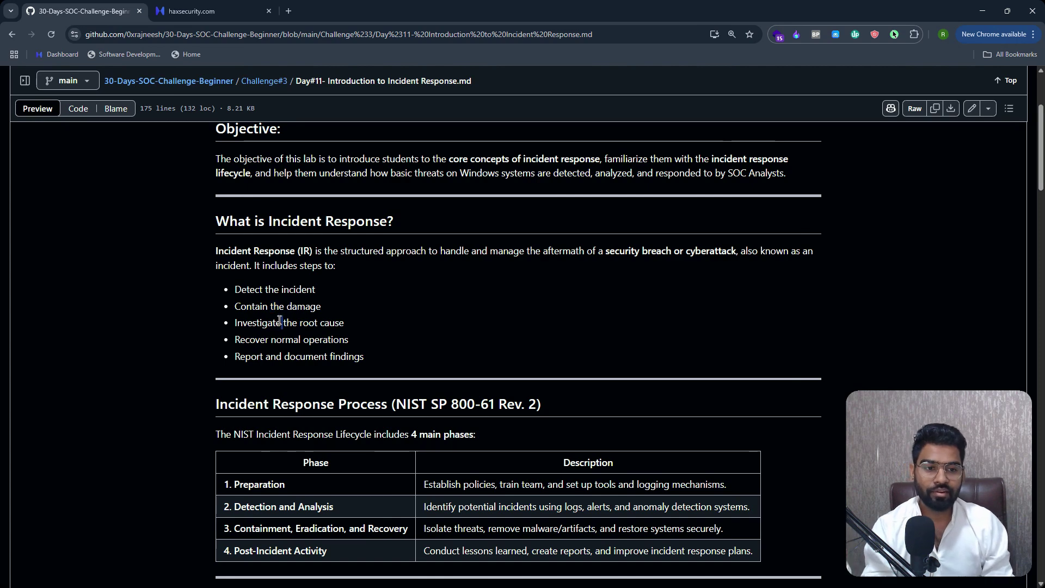
triple_click(284, 341)
triple_click(278, 357)
Examine the NIST SP 800-61 Rev. 2 process table, from the Preparation phase through Post-Incident Activity.
scroll(1042, 191, "down", 1)
scroll(1042, 191, "down", 2)
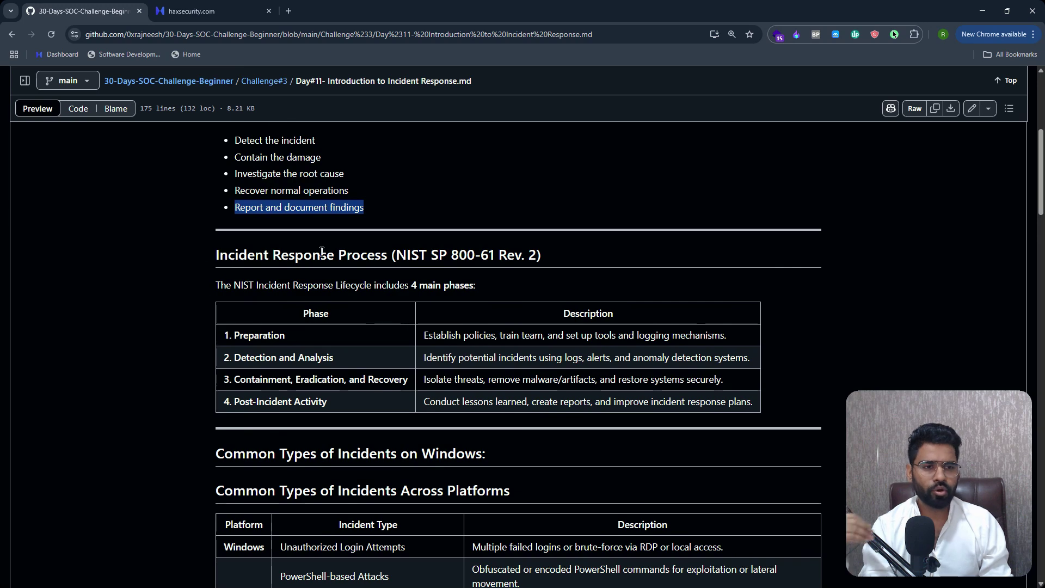
left_click_drag(403, 248, 523, 251)
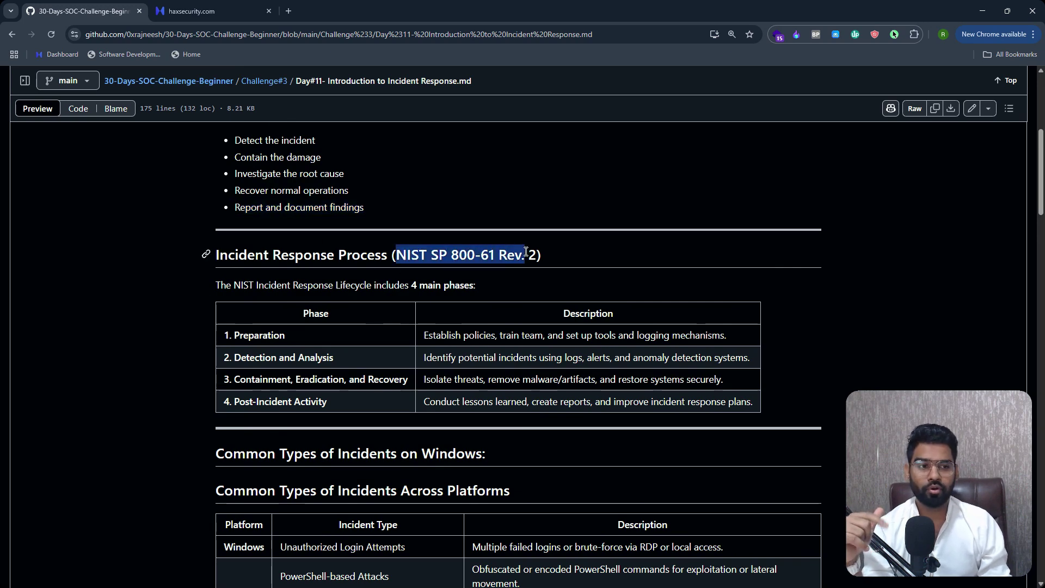
left_click(551, 247)
left_click_drag(285, 337, 242, 336)
left_click(453, 341)
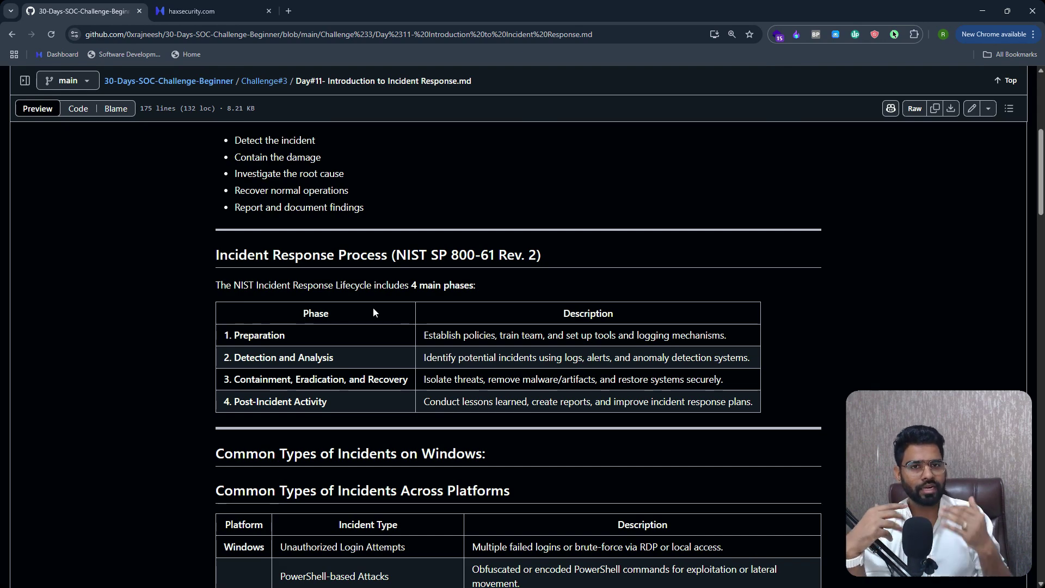
left_click_drag(334, 357, 225, 359)
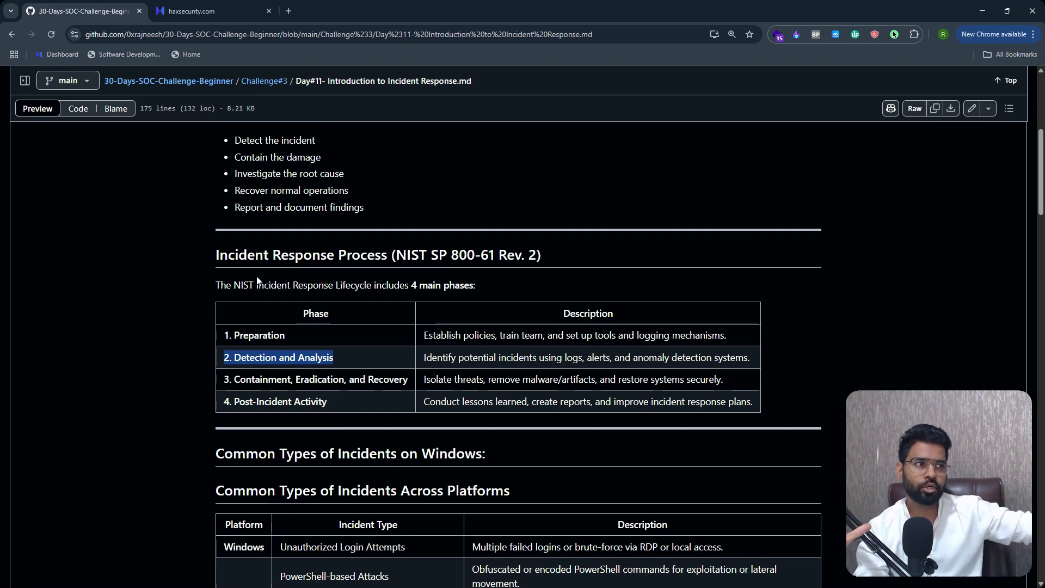
triple_click(265, 380)
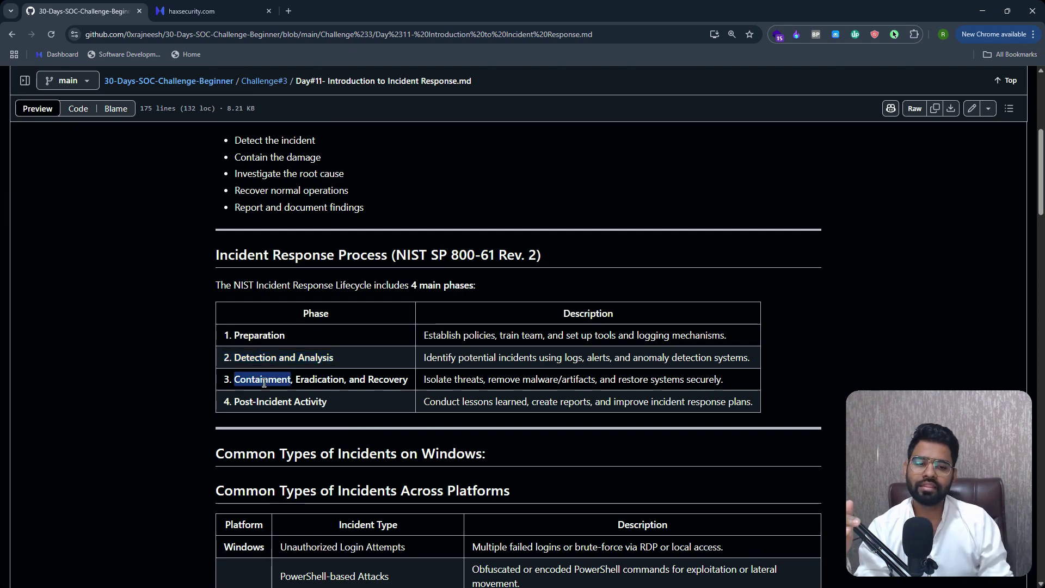
triple_click(311, 380)
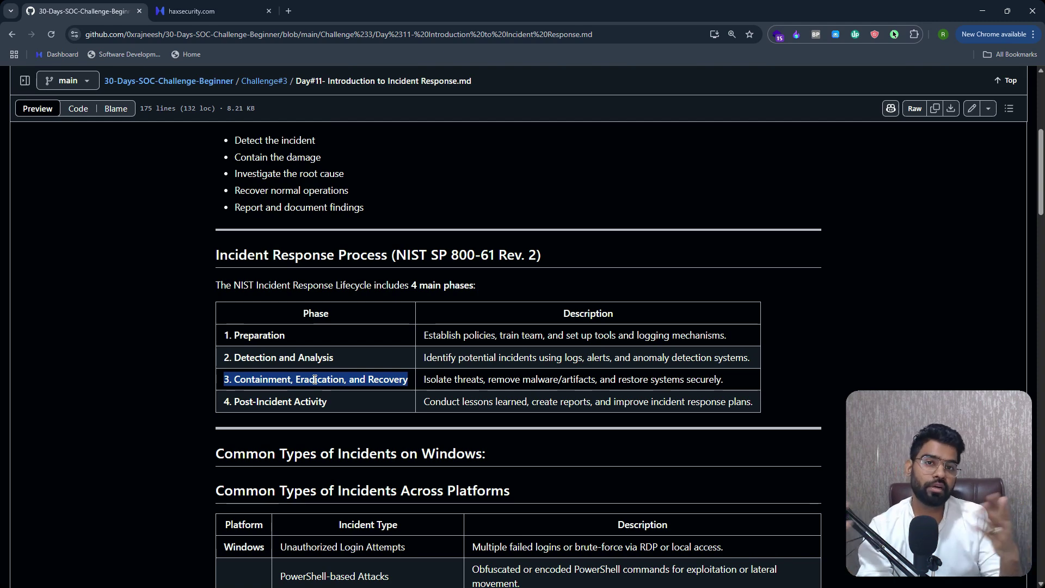
left_click(322, 381)
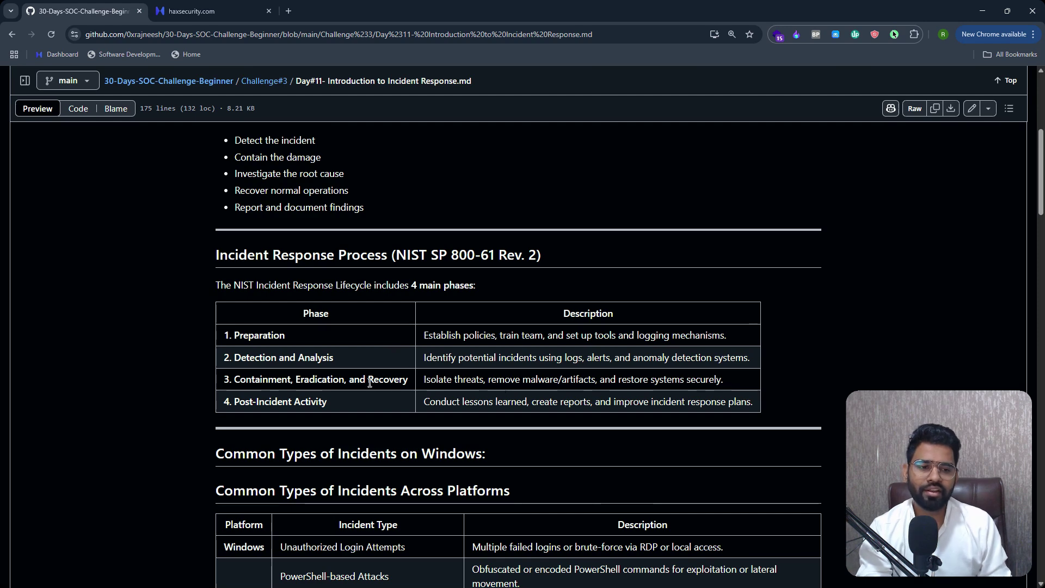
left_click_drag(368, 379, 422, 385)
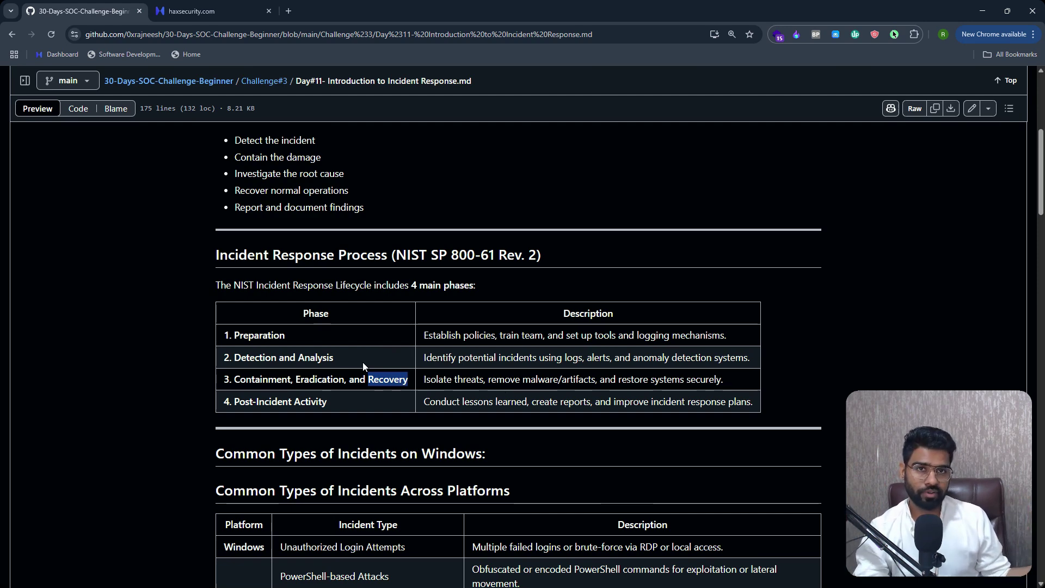
left_click_drag(349, 404, 239, 401)
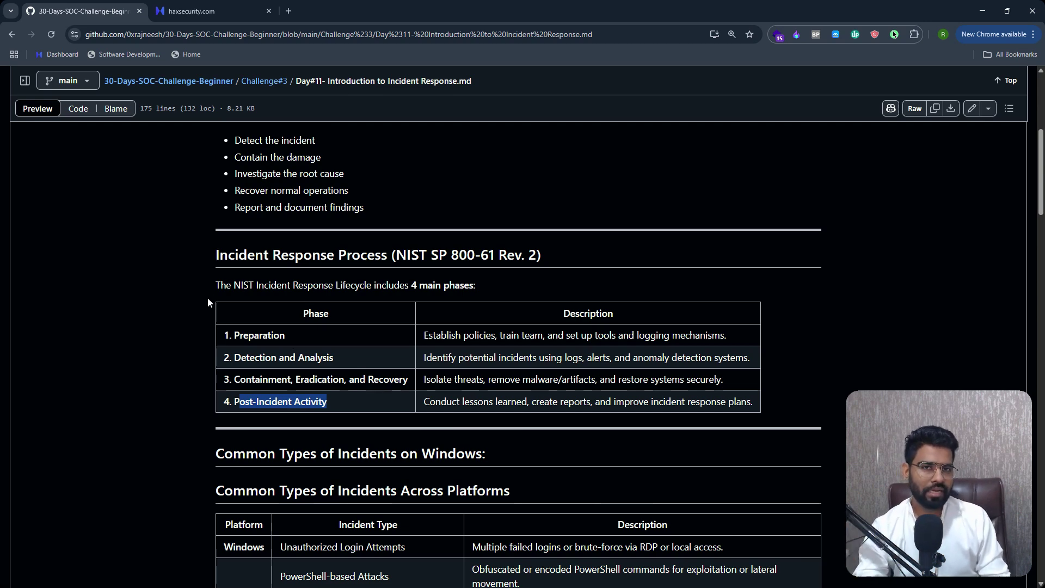
Review the Windows and Linux entries in the table of common incident types across platforms.
scroll(1036, 224, "down", 3)
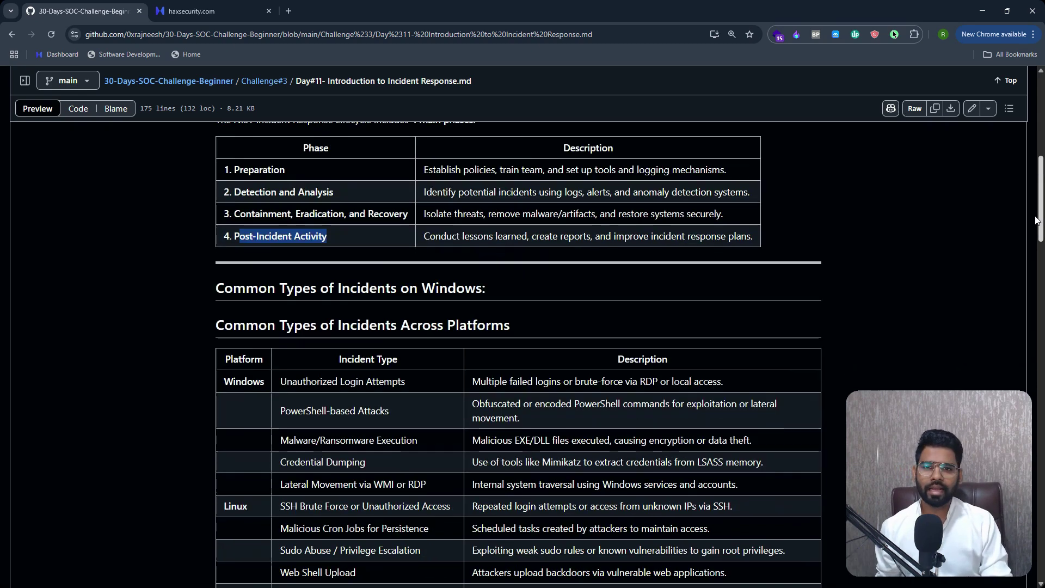
scroll(1034, 224, "down", 2)
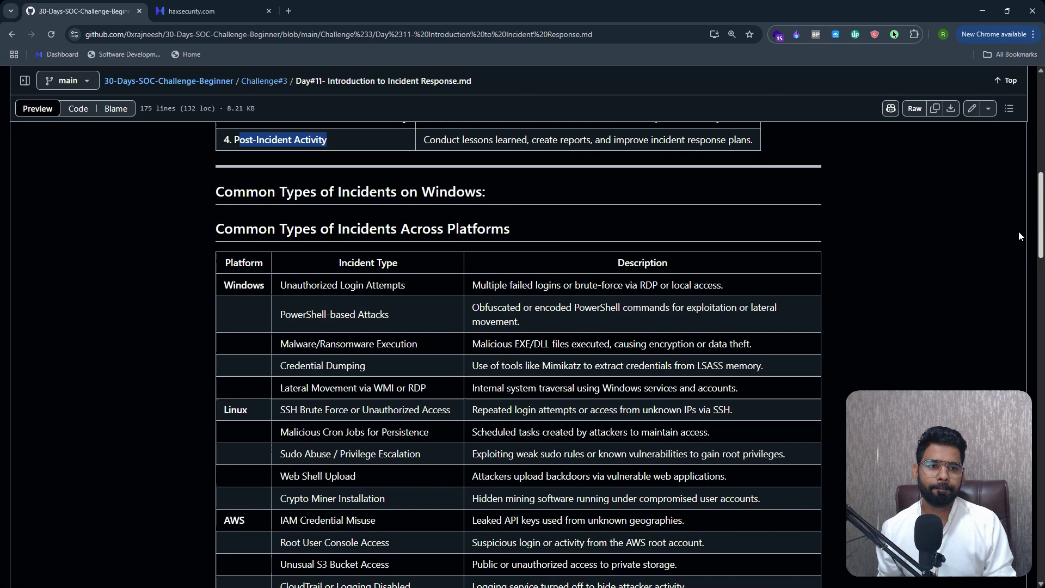
left_click_drag(370, 178, 483, 180)
left_click_drag(1039, 215, 1039, 229)
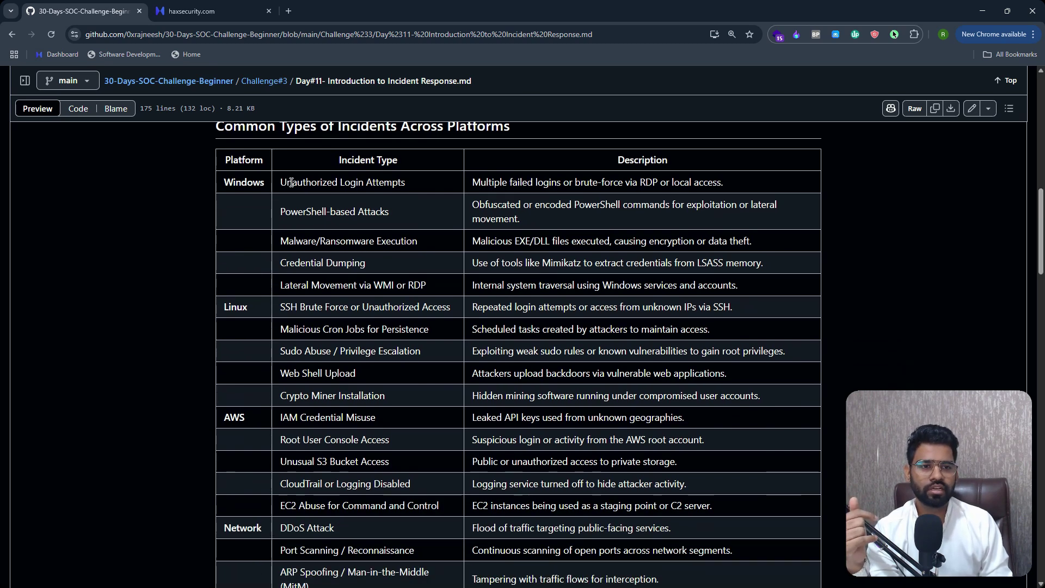
mouse_move(287, 183)
left_mouse_down()
mouse_move(406, 185)
mouse_move(291, 183)
left_mouse_up()
left_click(412, 189)
triple_click(316, 184)
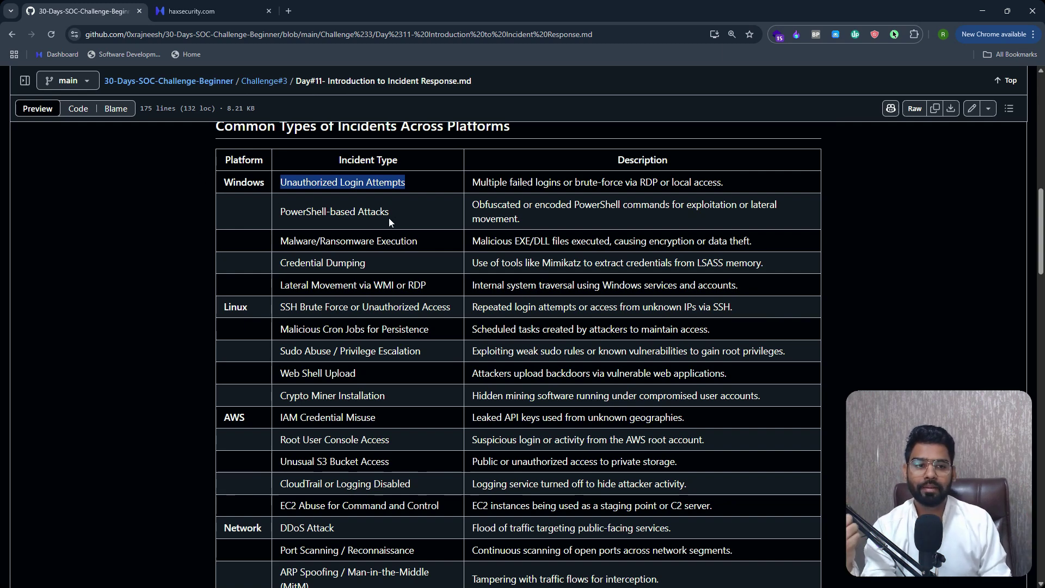
left_click_drag(389, 214, 320, 224)
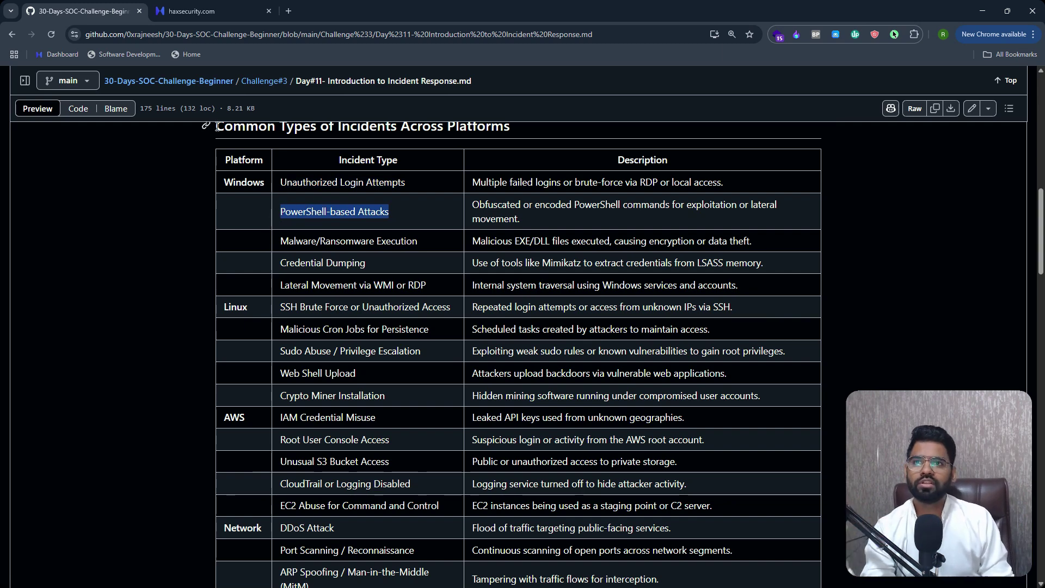
left_click(245, 309)
left_click_drag(285, 307, 369, 308)
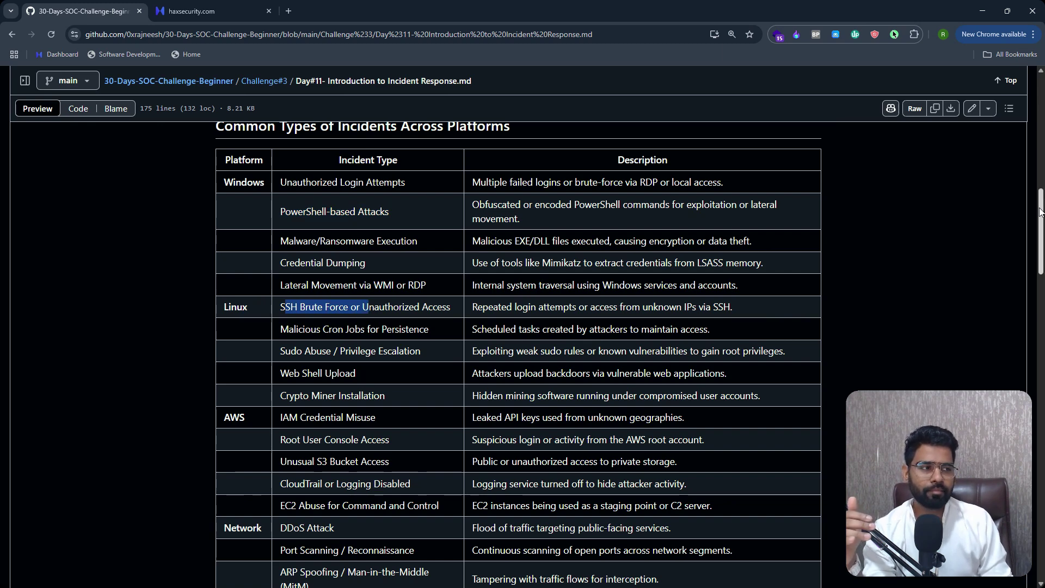
Review the AWS and Email entries in the incident types table, including IAM credential misuse, root console access and phishing.
left_click_drag(1041, 214, 1042, 238)
left_click_drag(306, 279, 385, 283)
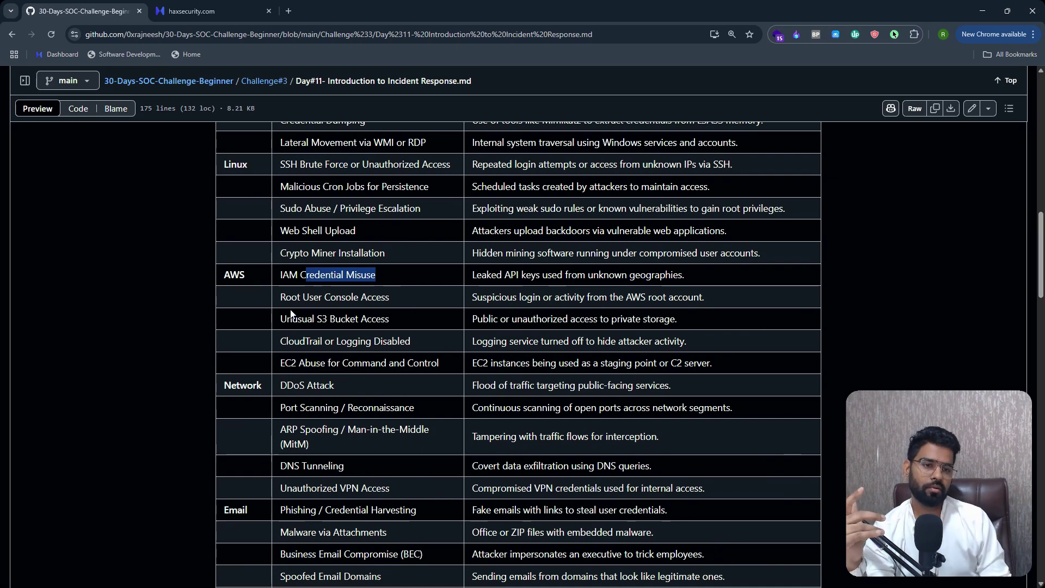
left_click_drag(279, 298, 390, 303)
scroll(434, 311, "down", 5)
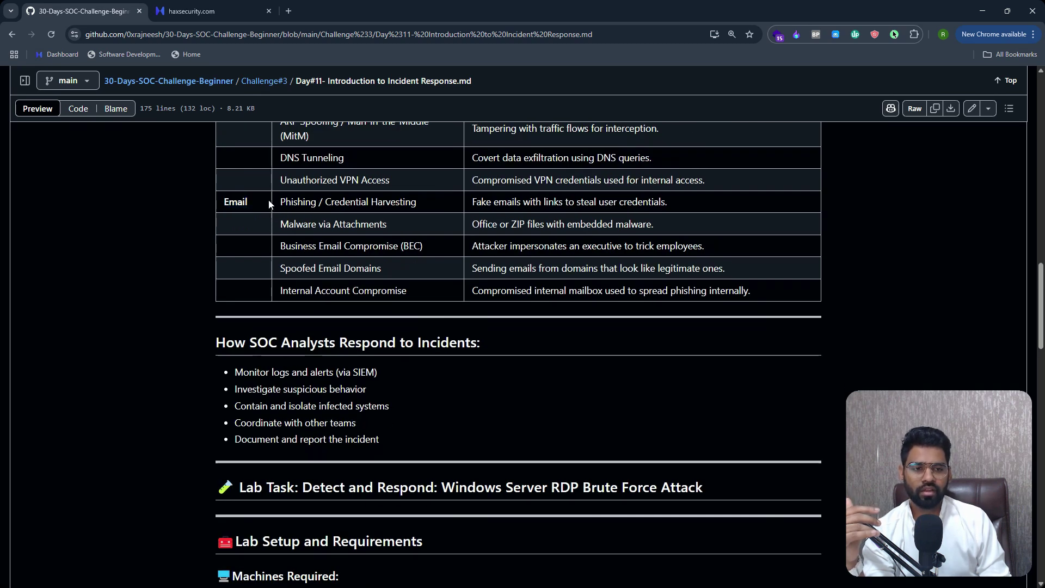
left_click_drag(269, 204, 370, 206)
left_click(415, 213)
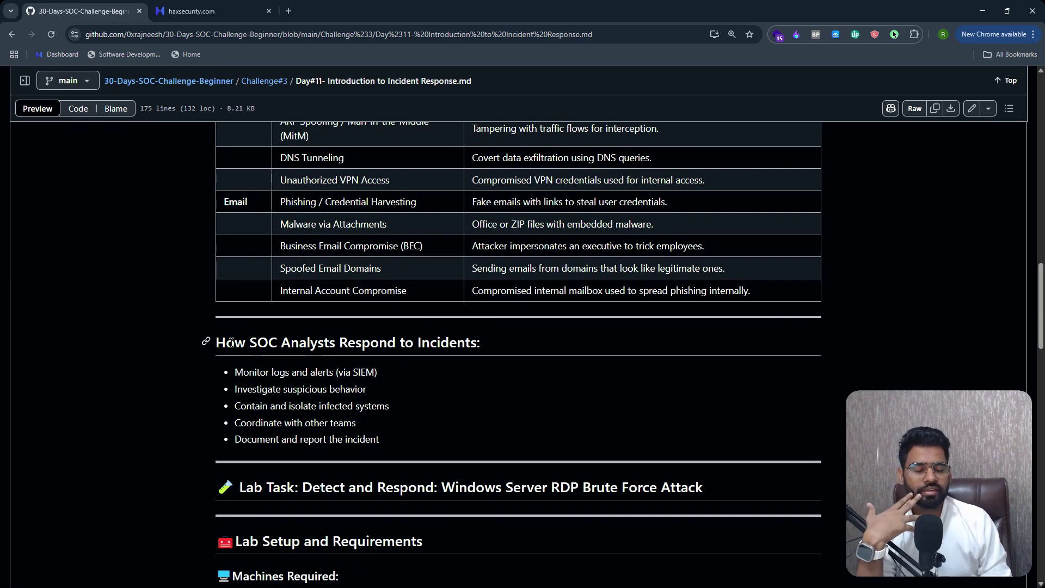
Go back to the incident types table and reread the description of Windows unauthorized login attempts.
left_click_drag(232, 342, 226, 342)
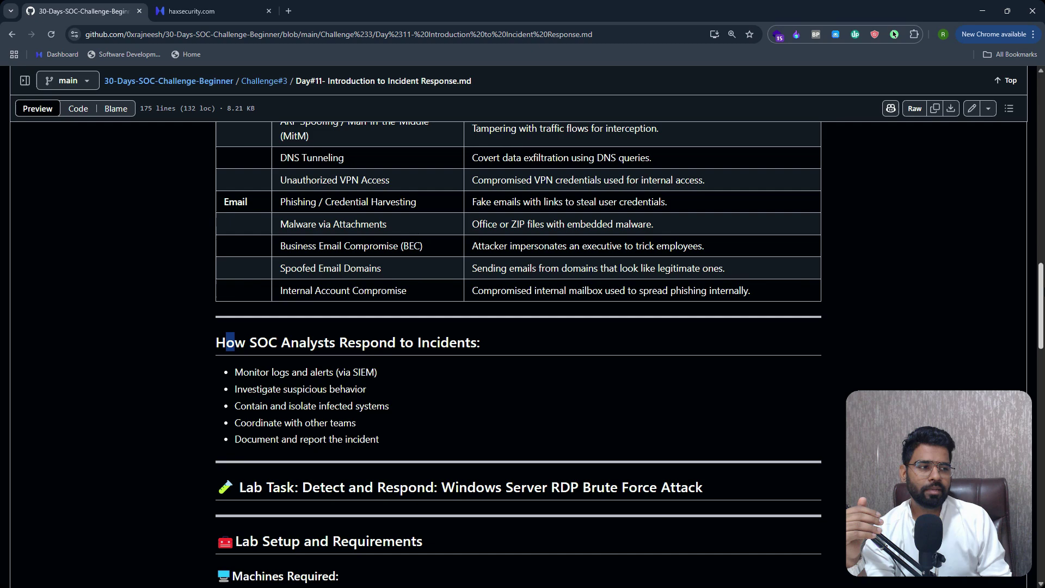
left_click_drag(1040, 292, 1037, 213)
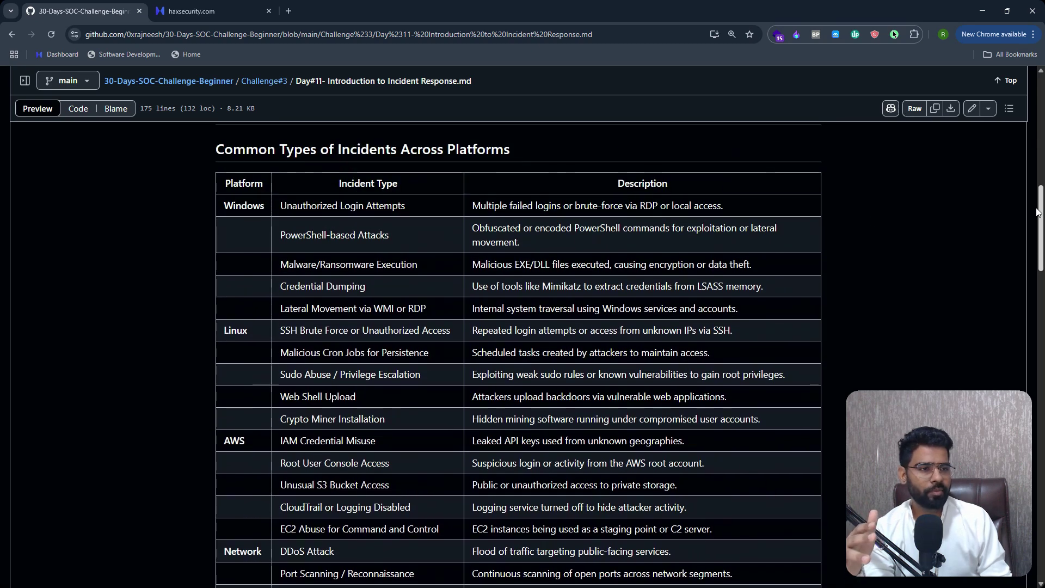
left_click_drag(480, 206, 720, 204)
scroll(688, 226, "down", 5)
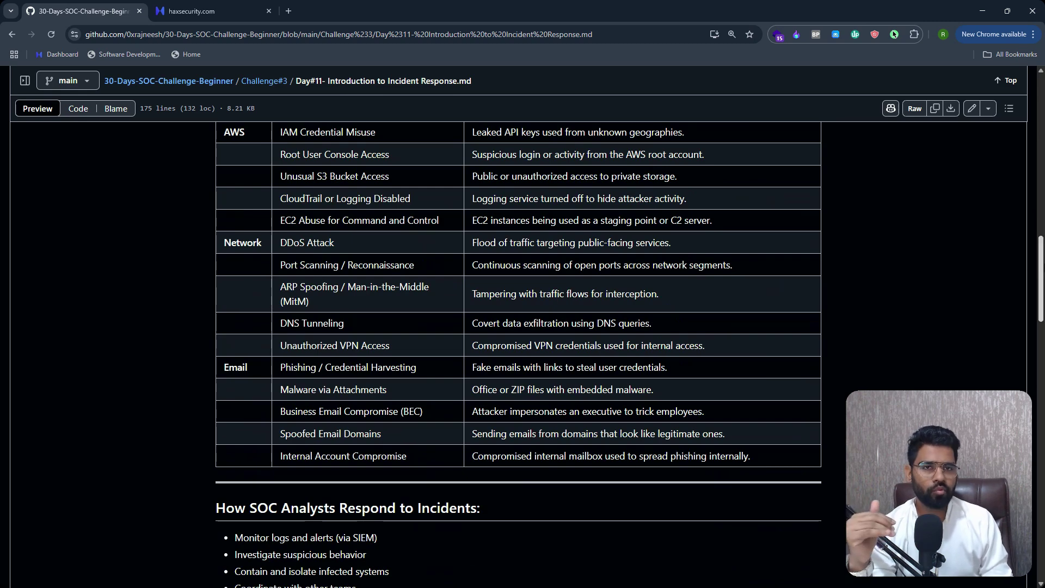
Read the section on how SOC analysts respond to incidents, from investigating suspicious behavior to documenting and reporting the incident.
left_click_drag(1041, 264, 1033, 299)
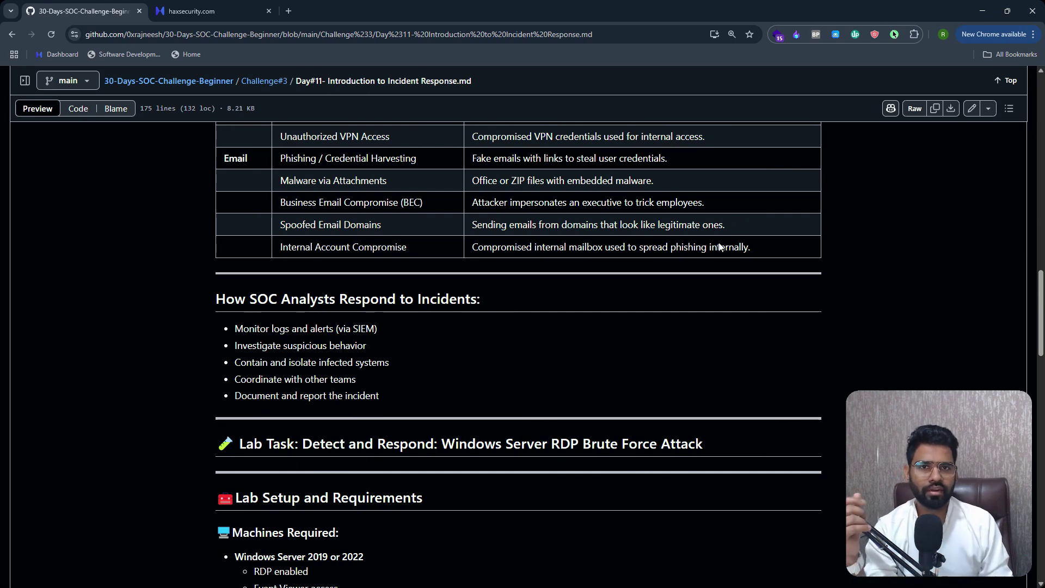
left_click_drag(223, 298, 529, 305)
left_click(1017, 287)
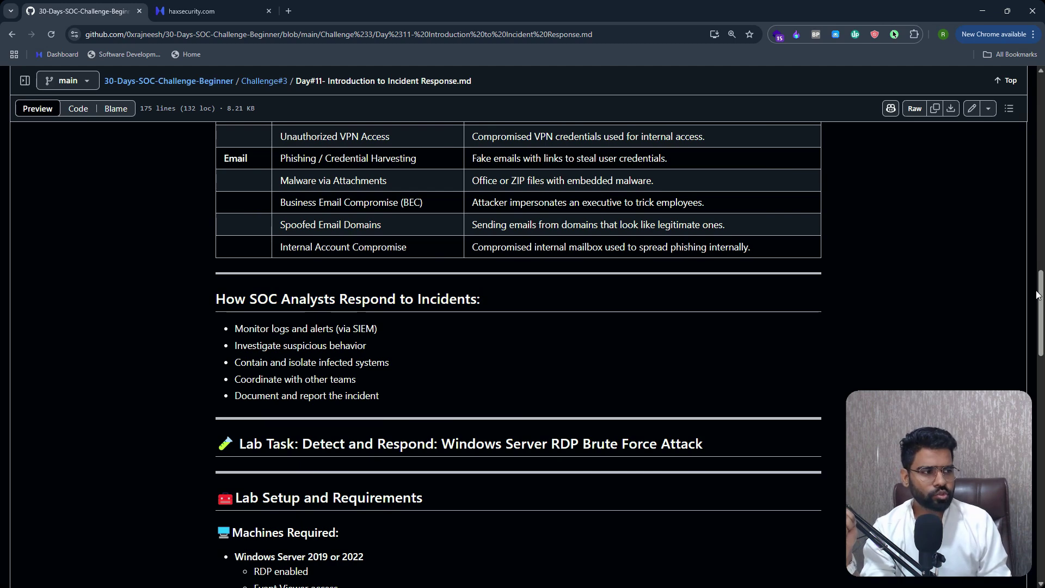
left_click_drag(1034, 295, 1034, 305)
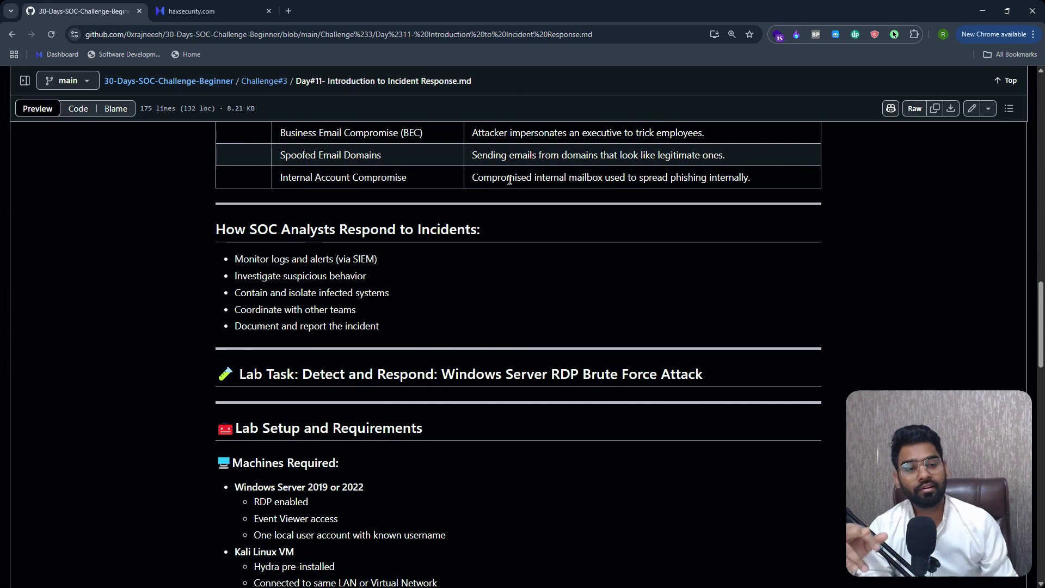
left_click_drag(382, 278, 232, 277)
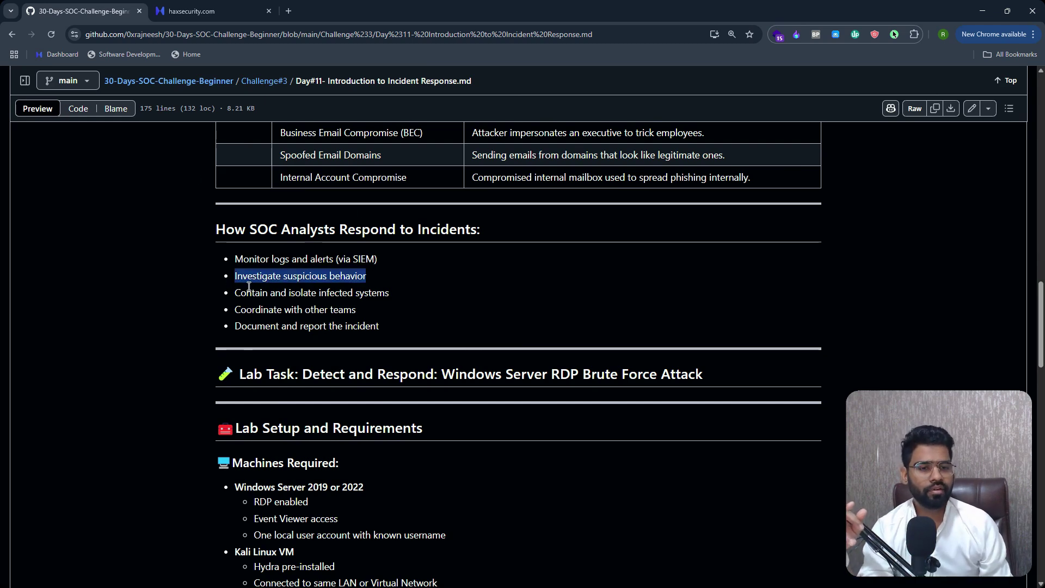
left_click(249, 287)
left_click_drag(423, 295, 237, 333)
left_click(307, 296)
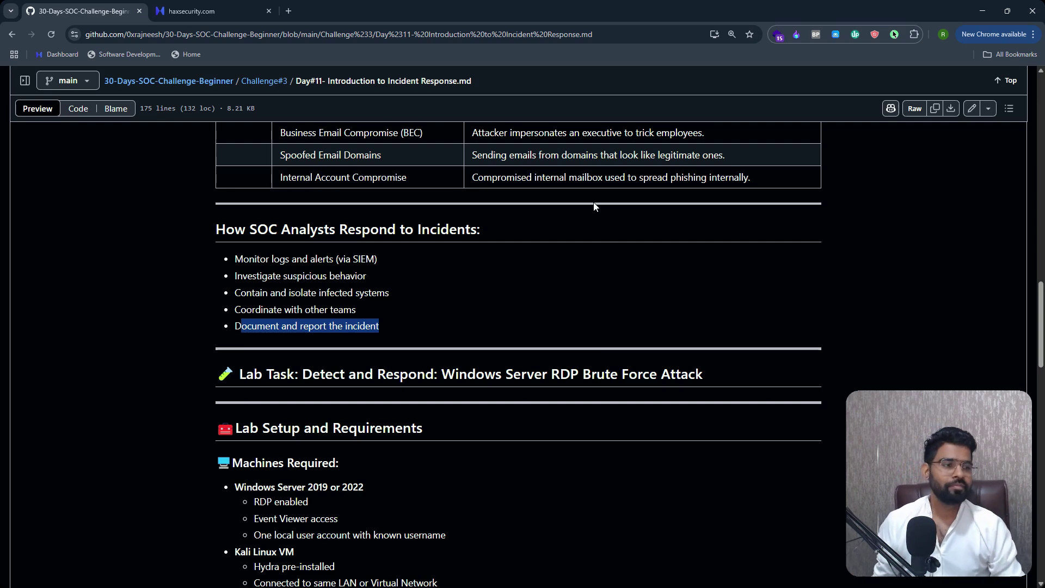
Examine the lab's machine requirements for the RDP brute force task, focusing on Windows Server 2019 or 2022 with RDP enabled.
left_click_drag(1044, 309, 1043, 347)
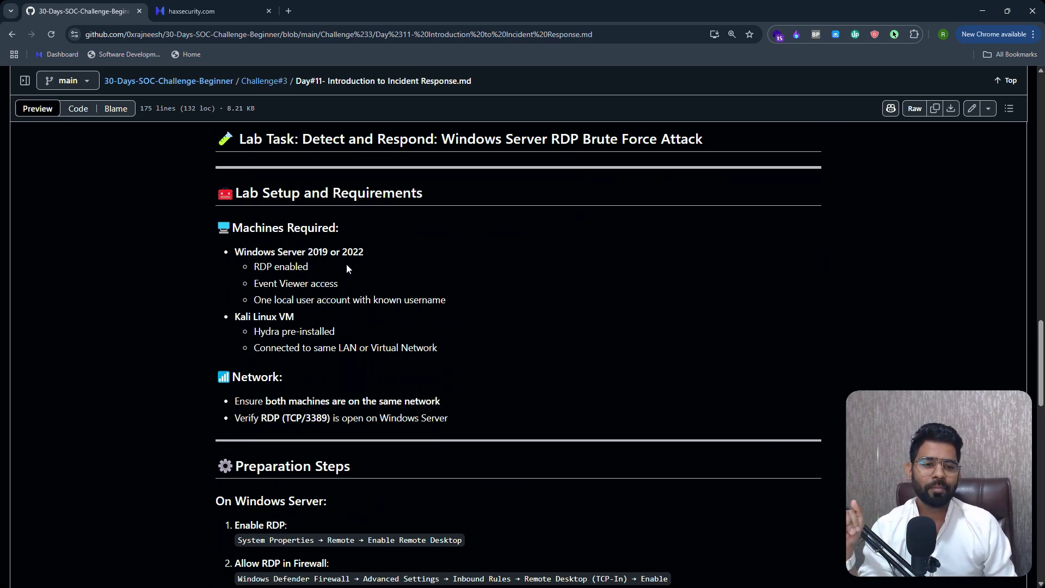
left_click_drag(244, 252, 363, 264)
left_click(328, 317)
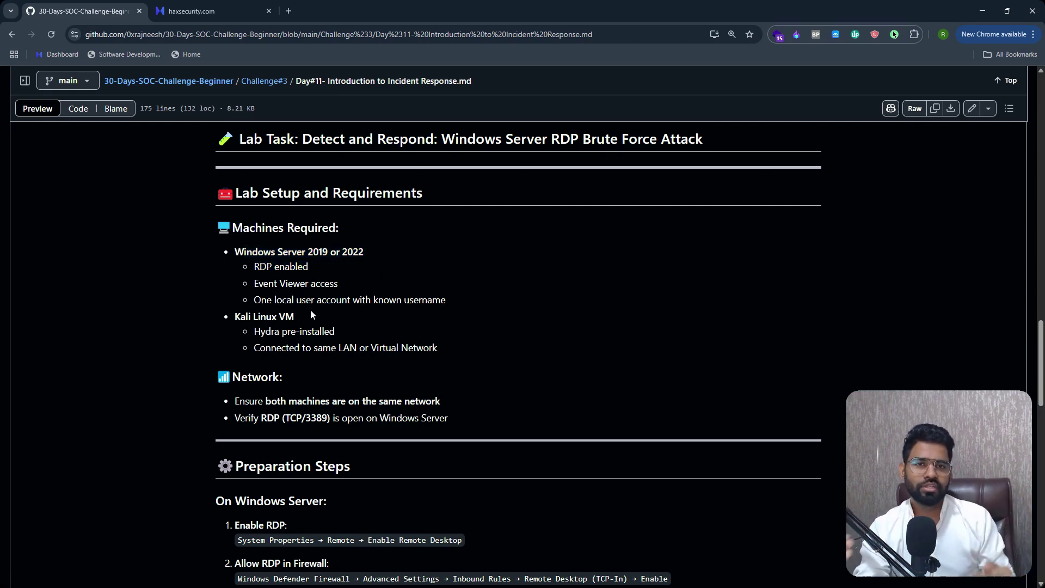
left_click_drag(243, 252, 346, 258)
left_click_drag(243, 251, 358, 254)
left_click(270, 284)
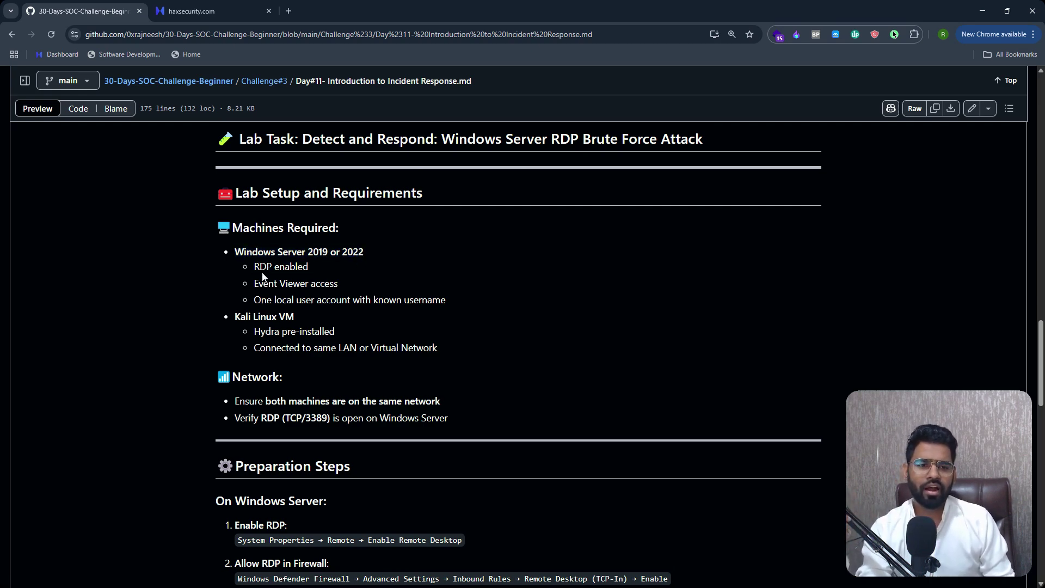
left_click_drag(259, 266, 310, 269)
left_click(342, 282)
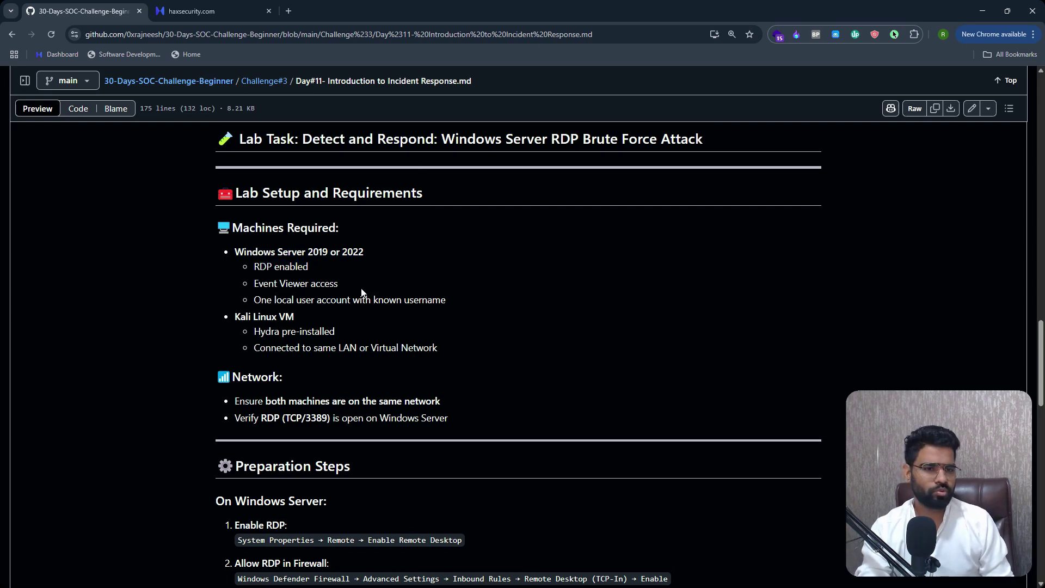
Read the lab's network requirements and the Windows Server preparation steps for enabling RDP and allowing it through the firewall.
scroll(1023, 338, "down", 2)
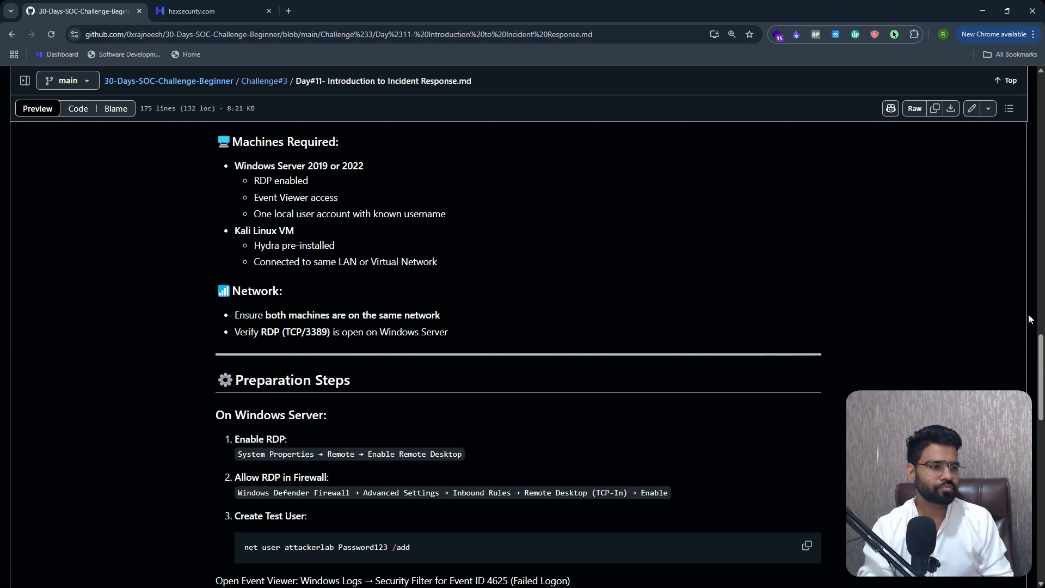
left_click_drag(1042, 348, 1042, 381)
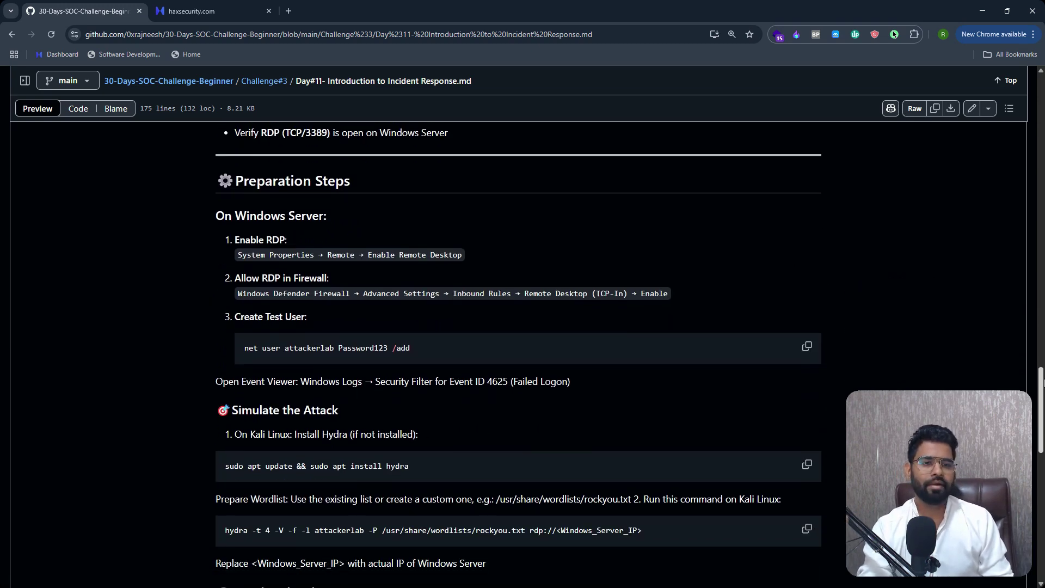
left_click_drag(239, 254, 443, 256)
left_click(250, 203)
left_click_drag(232, 216, 381, 280)
left_click(380, 280)
scroll(1041, 379, "down", 1)
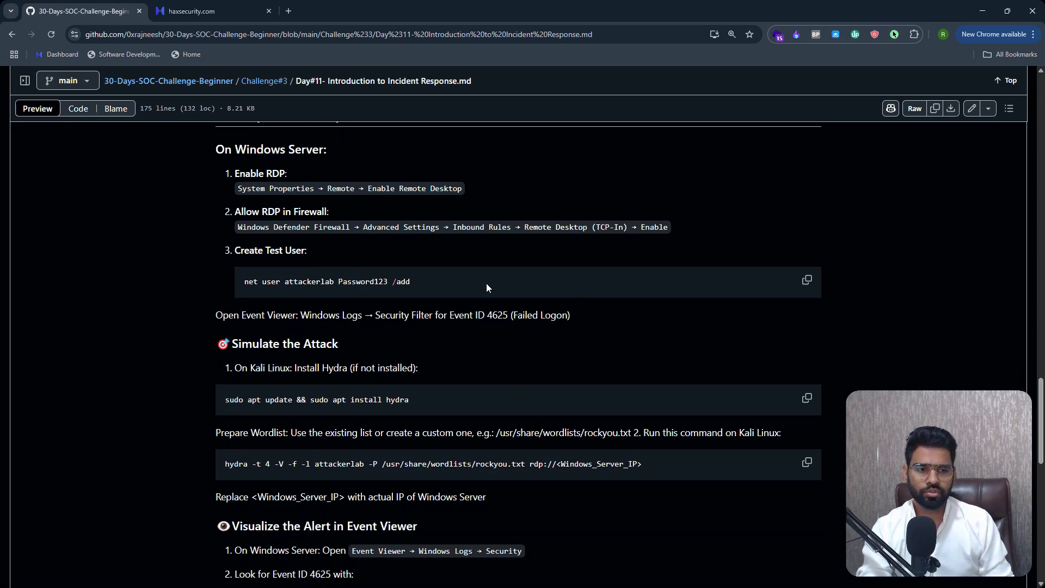
Review the command for creating the attackerlab test user and the Simulate the Attack section with its Hydra commands.
left_click_drag(485, 284, 240, 280)
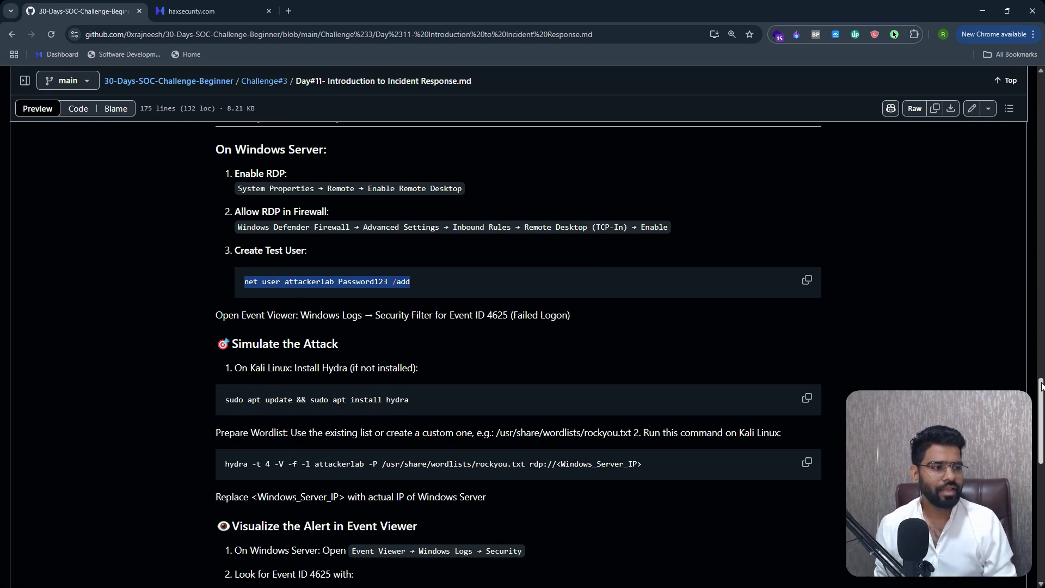
scroll(1042, 401, "down", 1)
scroll(1042, 402, "down", 1)
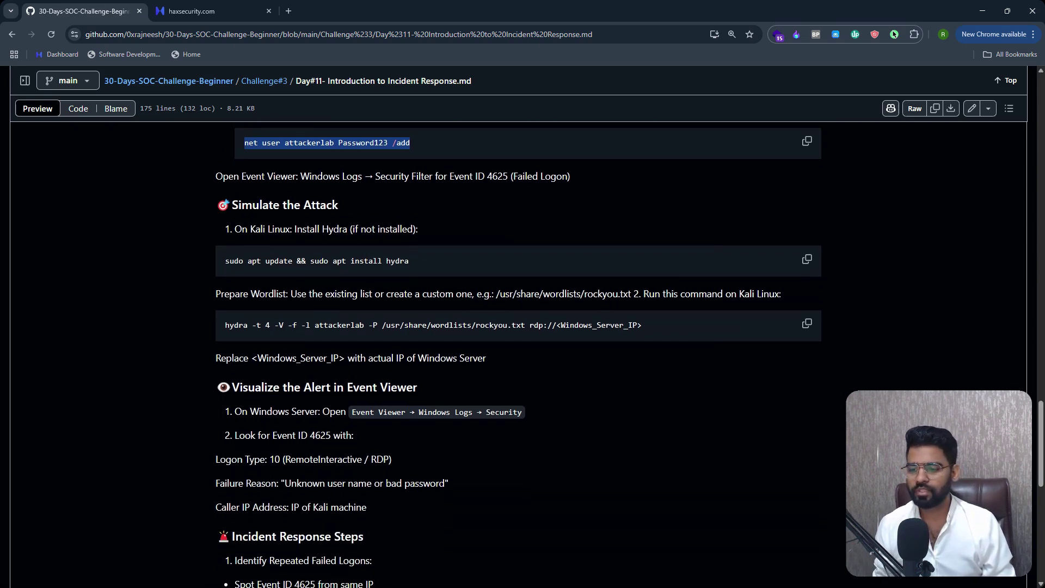
Switch to the kali-linux terminal, place it beside the lesson, and run hydra --help to check the tool.
key("alt+Tab")
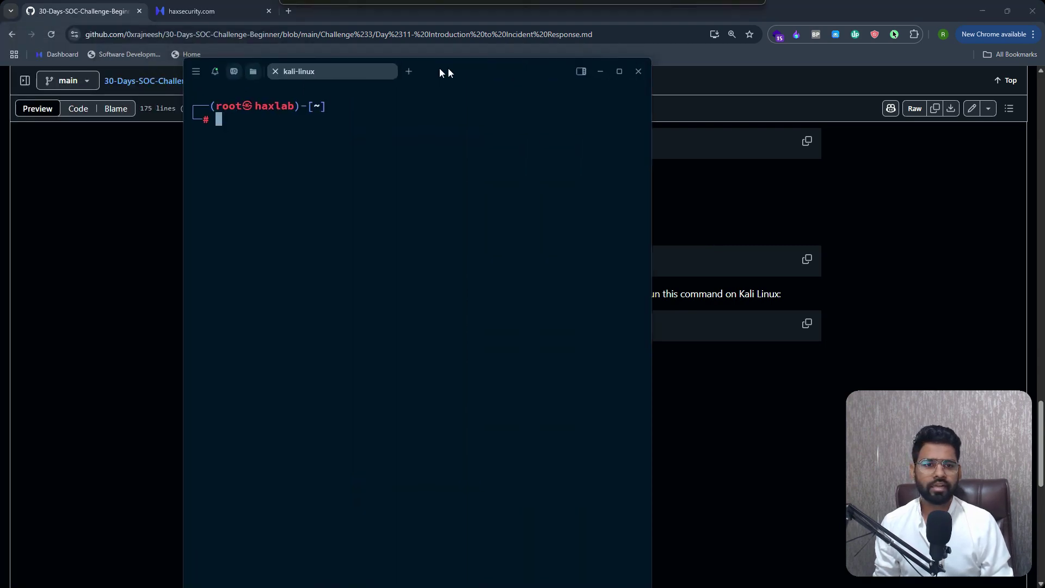
left_click_drag(441, 69, 719, 52)
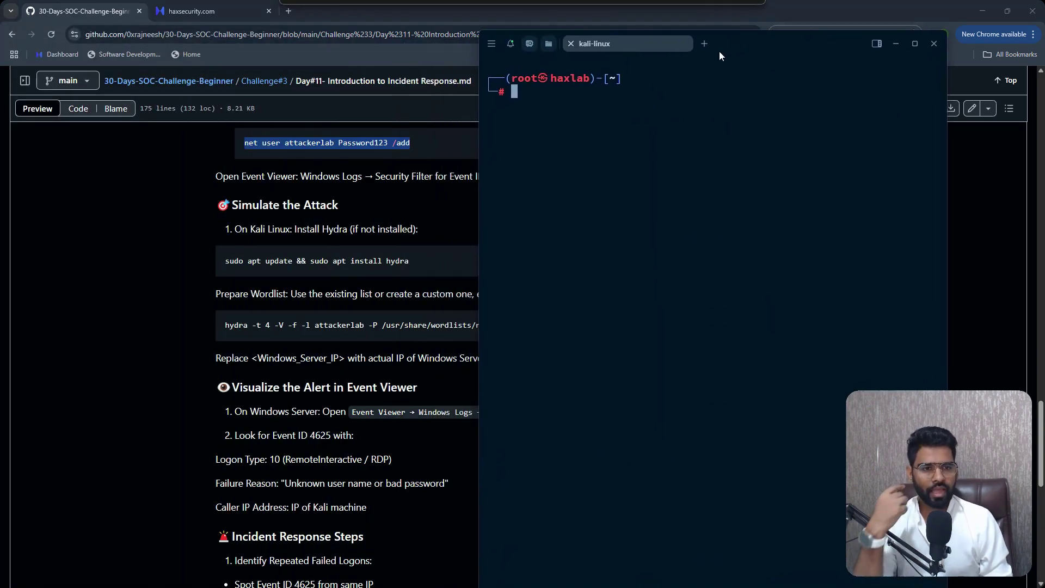
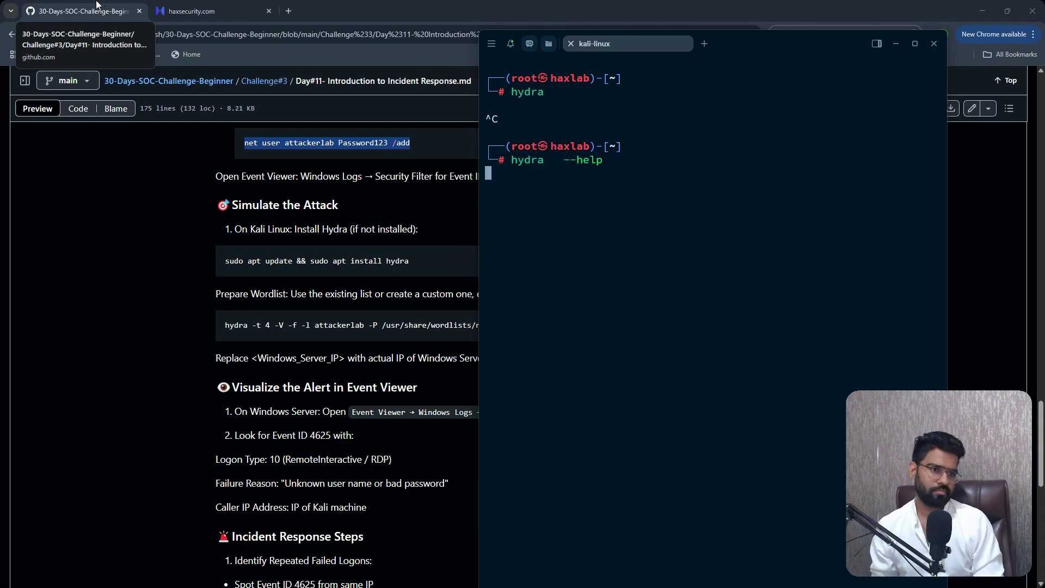
key("Return")
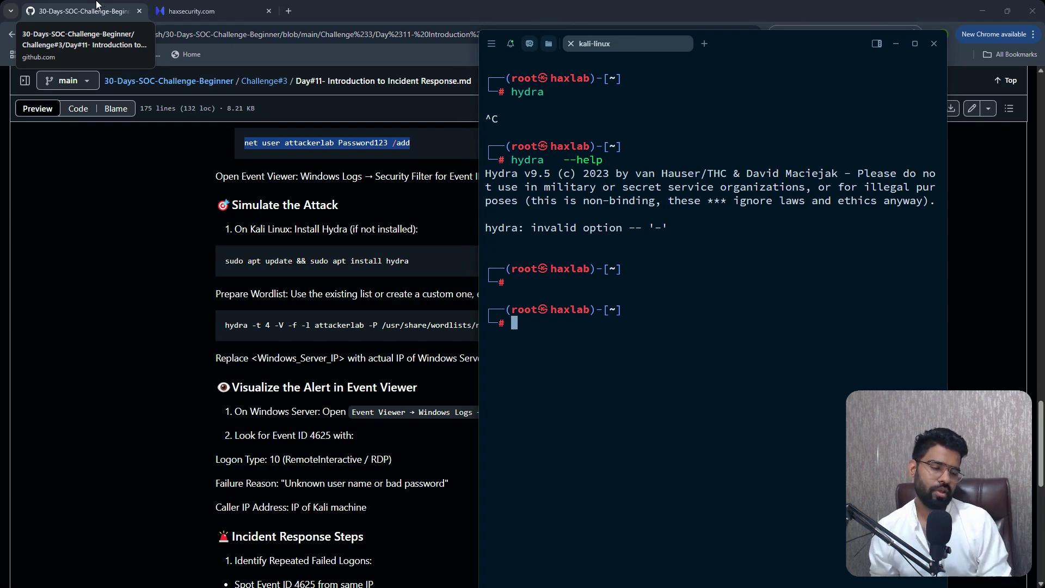
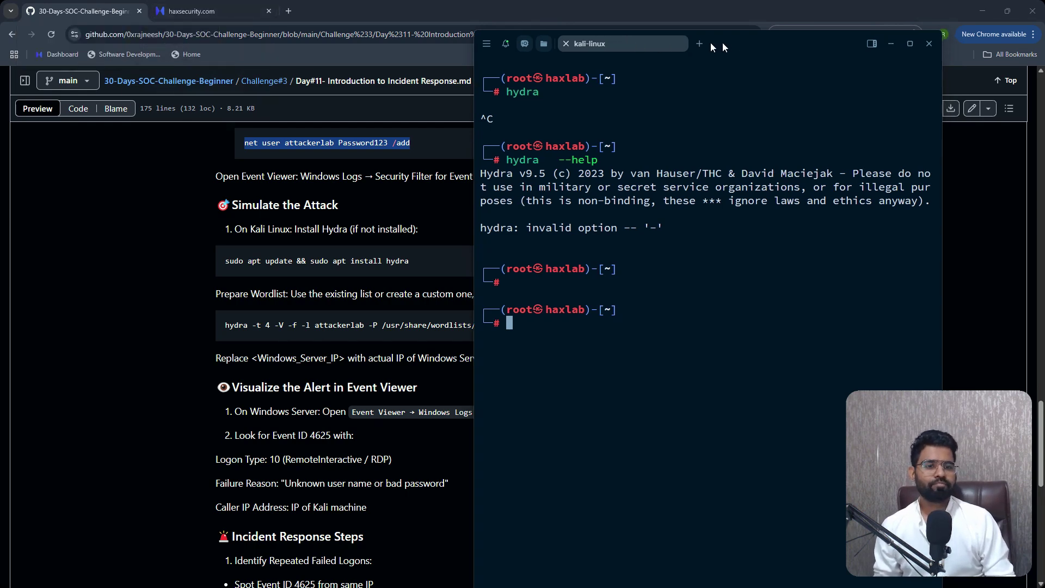
left_click_drag(718, 40, 665, 25)
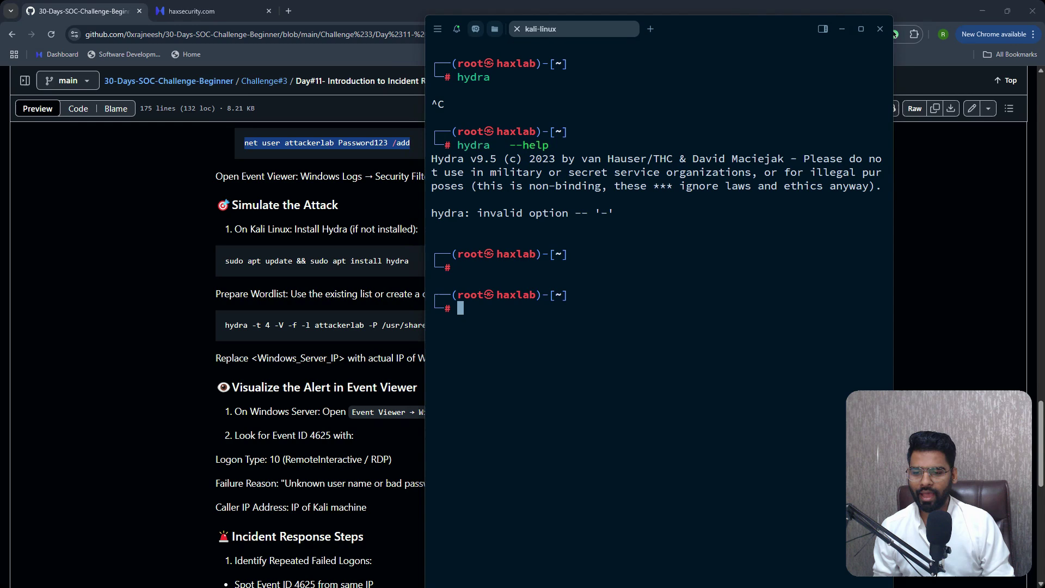
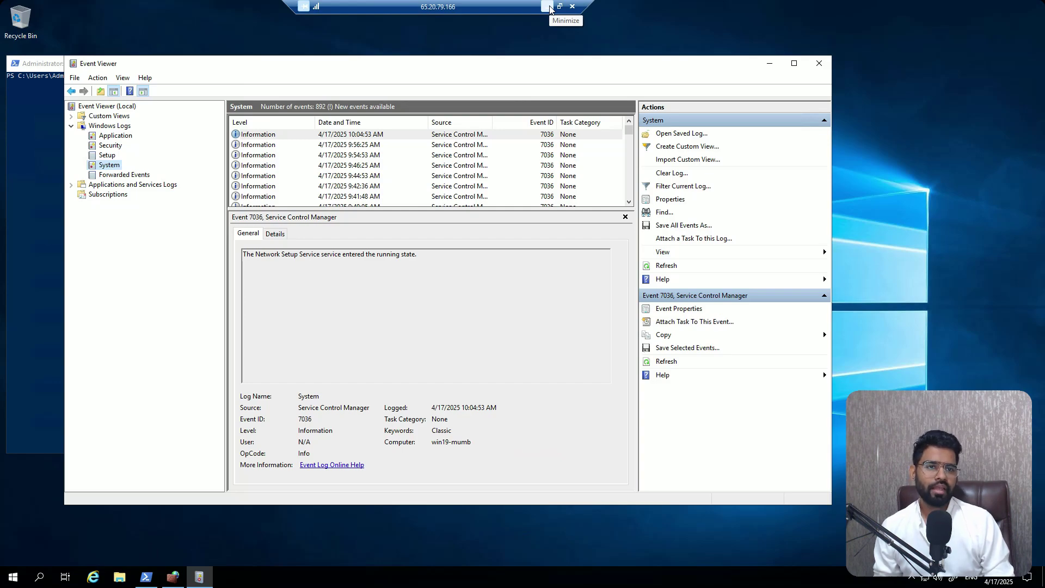
In Event Viewer on the Windows Server, open the Security log under Windows Logs and select the newest 4625 event.
left_click_drag(410, 70, 549, 71)
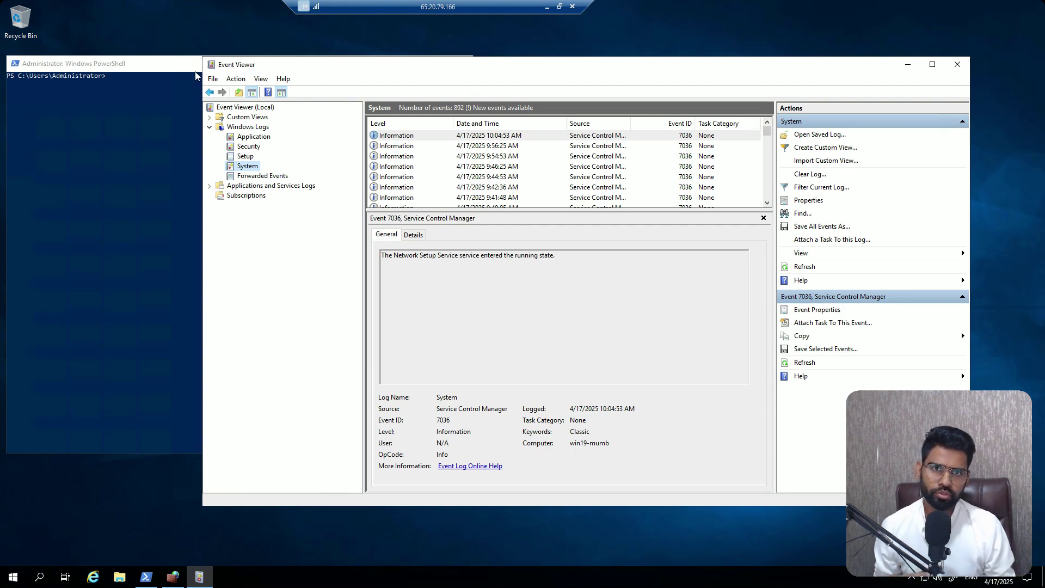
left_click(209, 126)
left_click(50, 578)
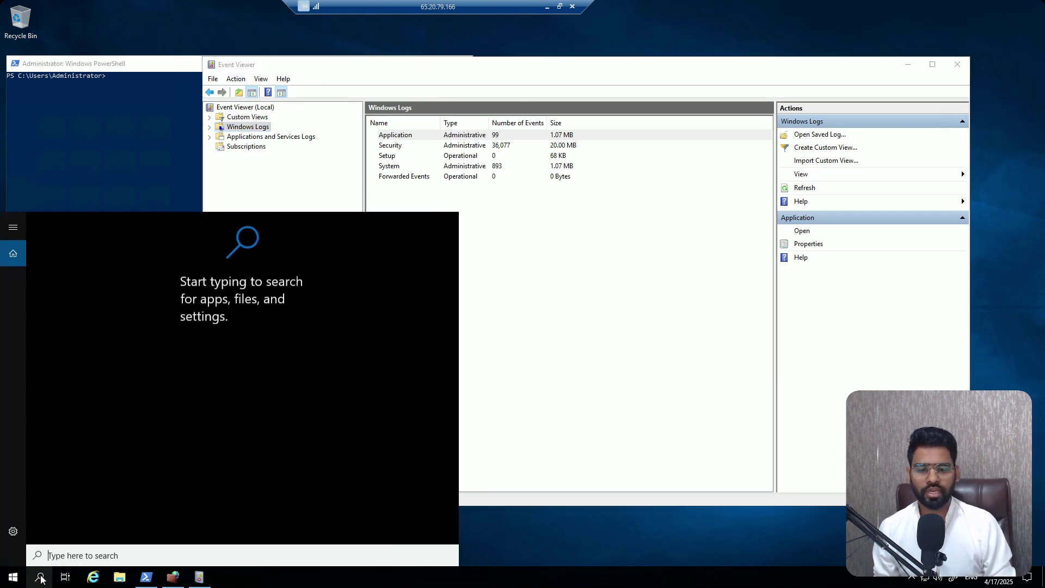
left_click(320, 71)
left_click(209, 128)
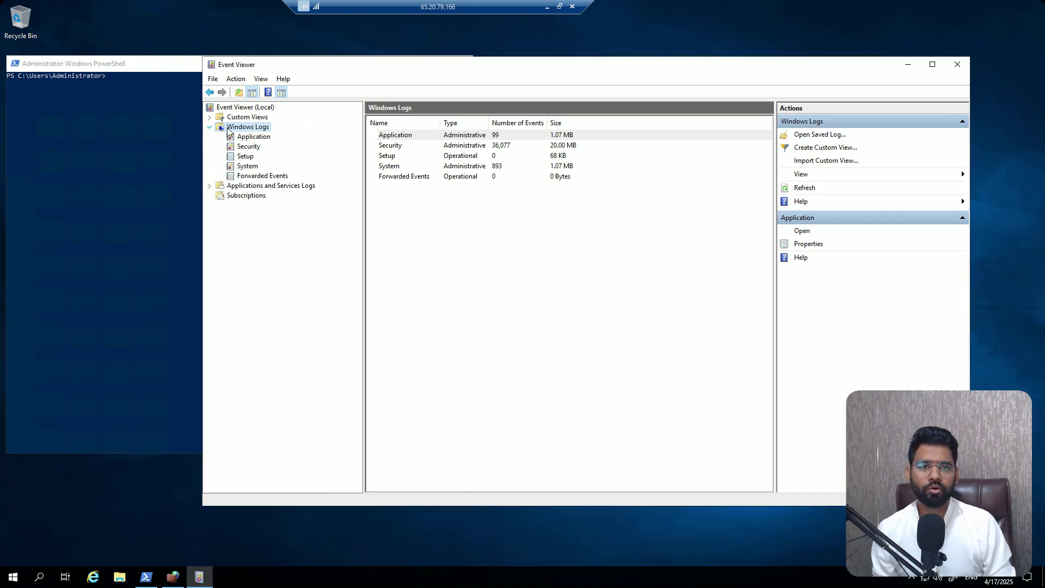
left_click(249, 147)
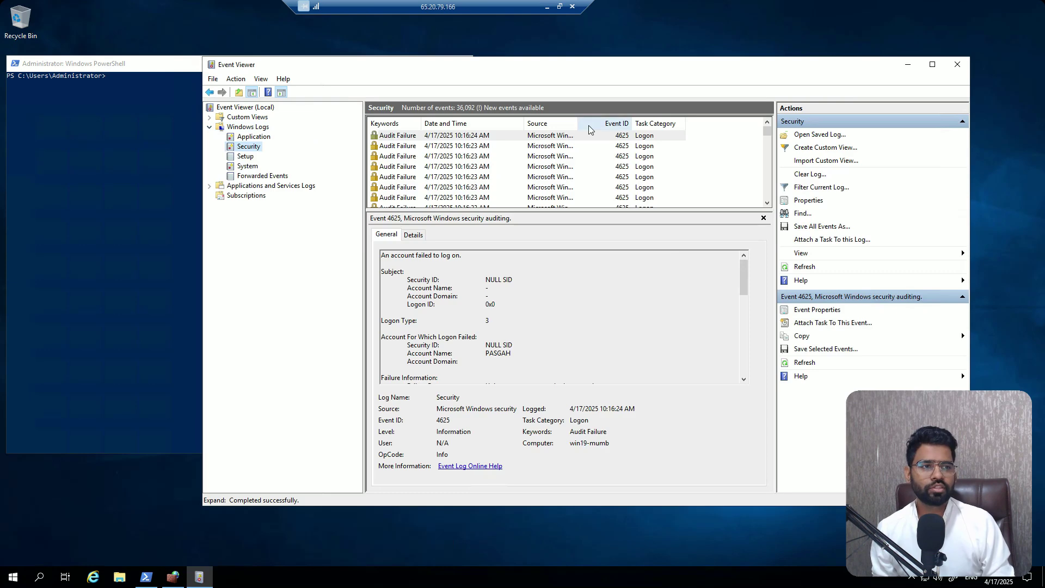
left_click(620, 138)
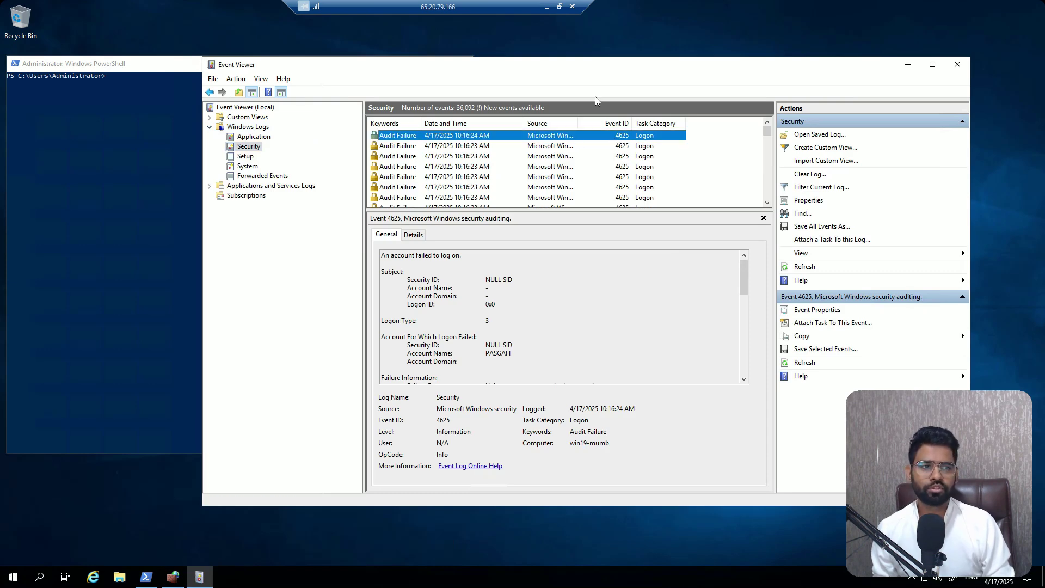
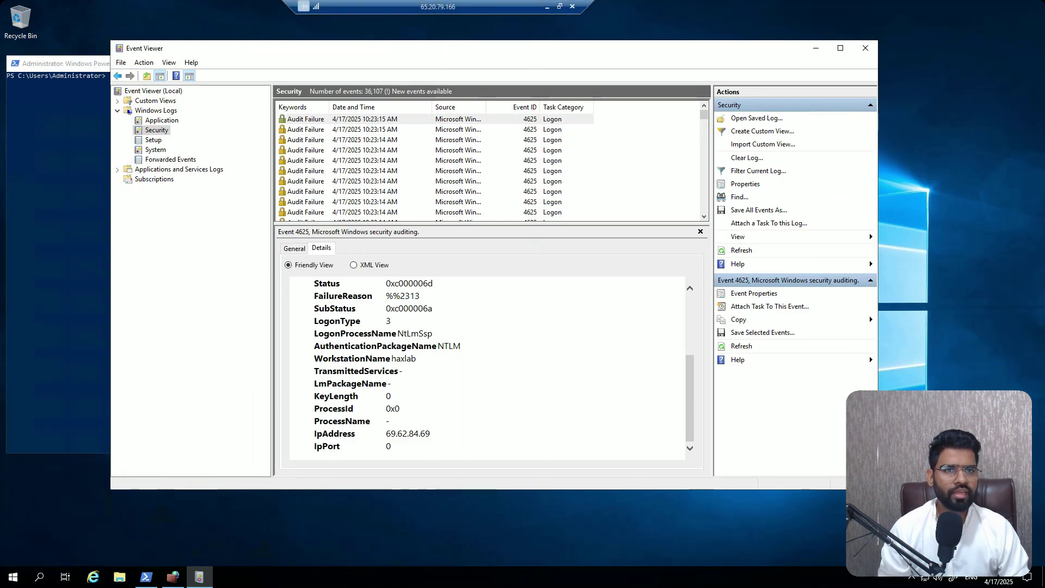
Review the general description of the newest 4625 audit failure, including its logon type, targeted account and failure reason.
left_click(386, 124)
left_click(294, 248)
scroll(392, 323, "down", 2)
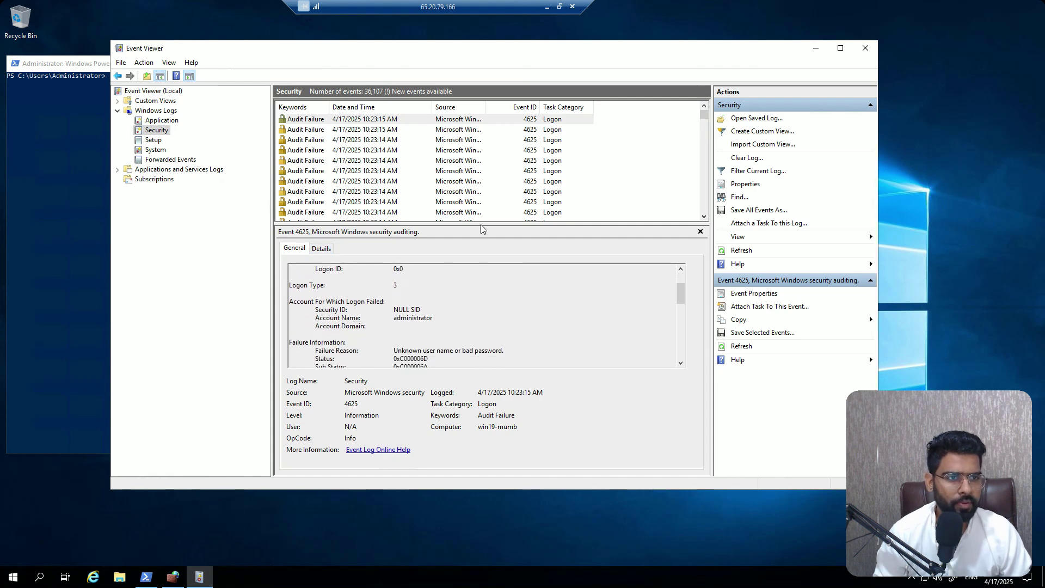
left_click(529, 126)
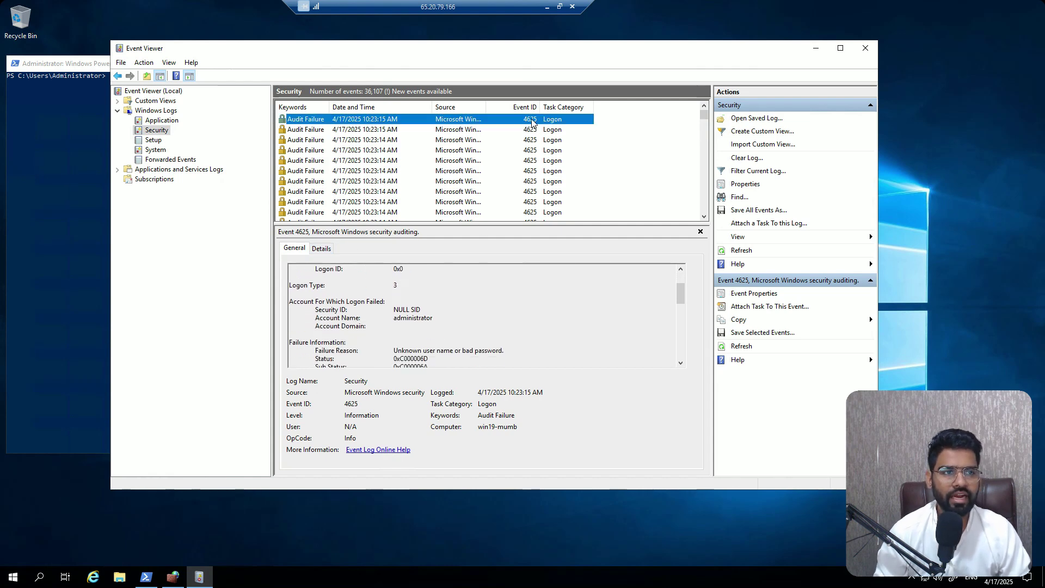
Examine the event's friendly-view details down to the workstation name and source IP address, and return to its general description.
left_click(321, 252)
scroll(403, 334, "down", 3)
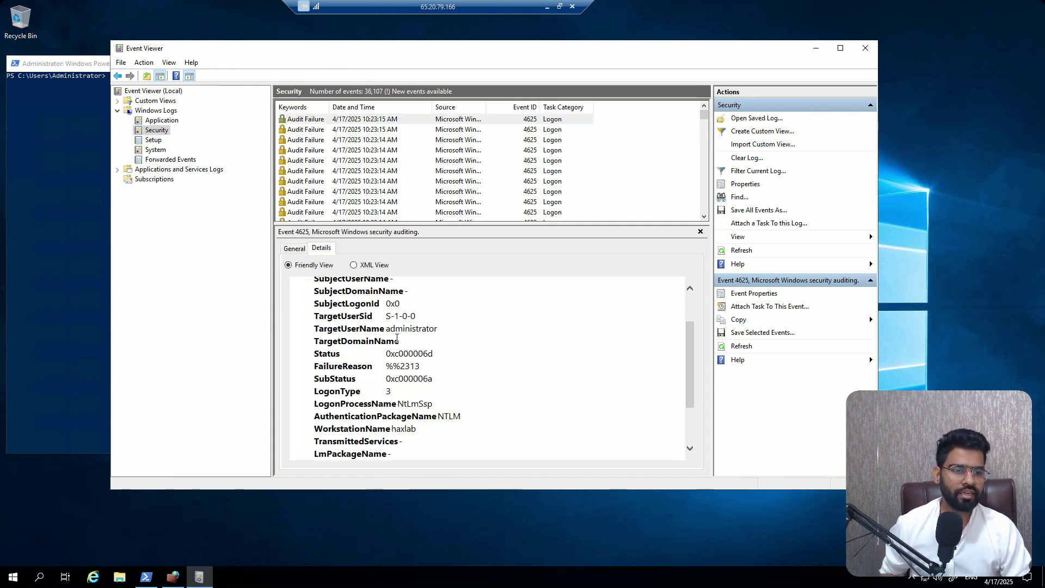
scroll(395, 347, "down", 1)
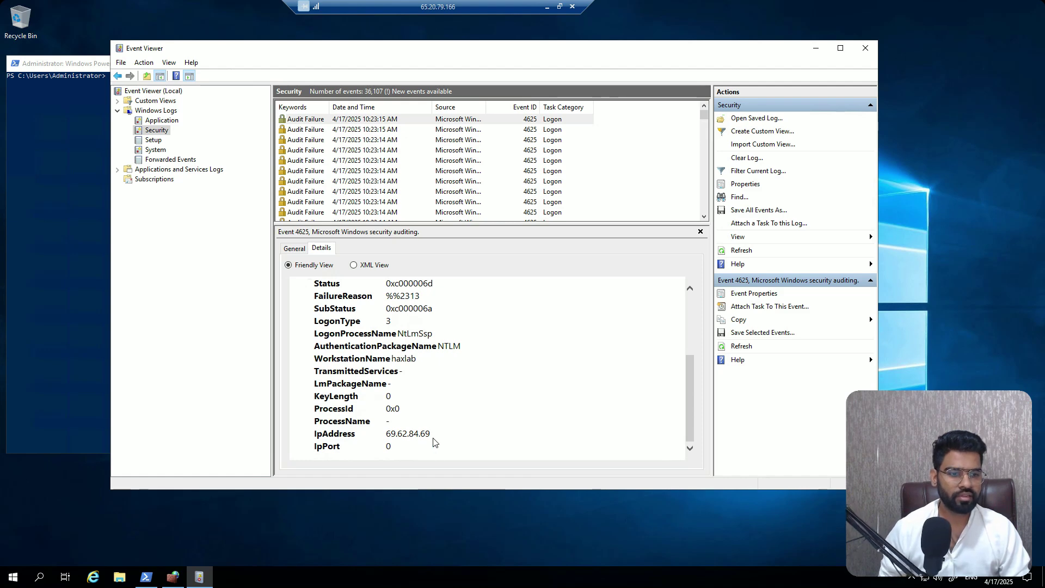
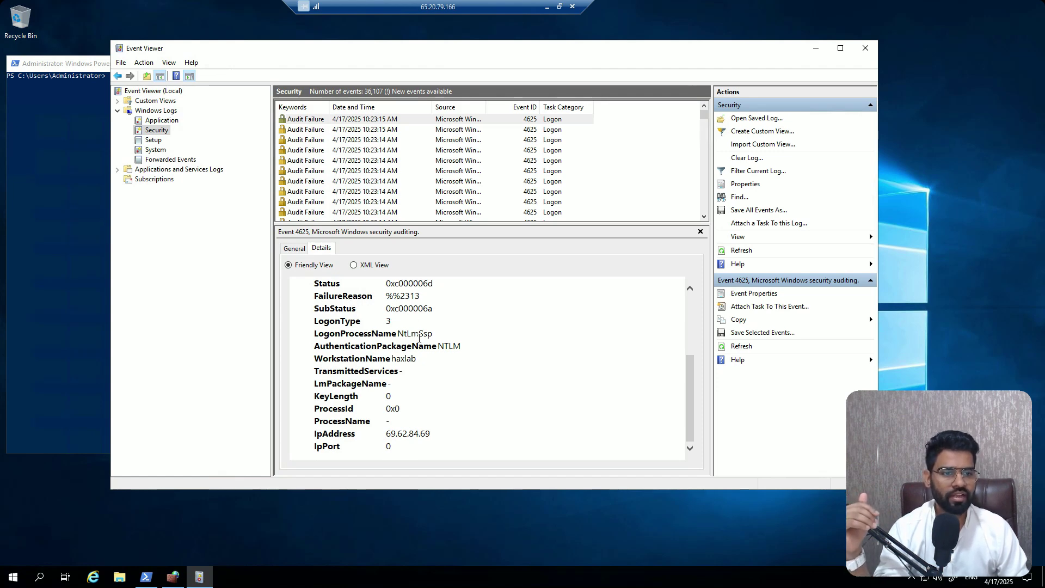
scroll(419, 338, "up", 5)
left_click(301, 254)
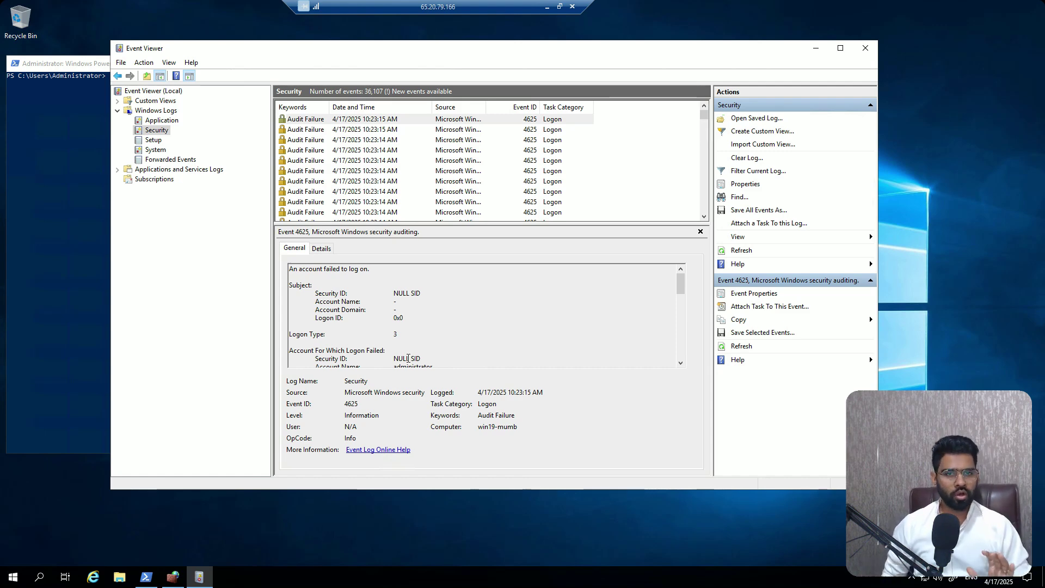
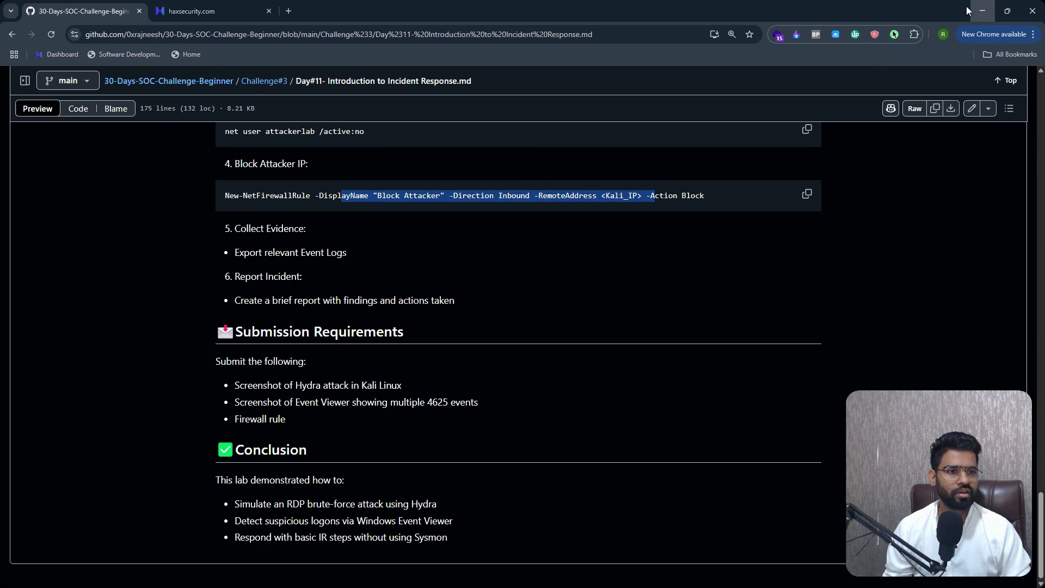
Return to the Windows Server remote desktop, search for "firewall", and open Windows Defender Firewall.
left_click(983, 11)
left_click(173, 577)
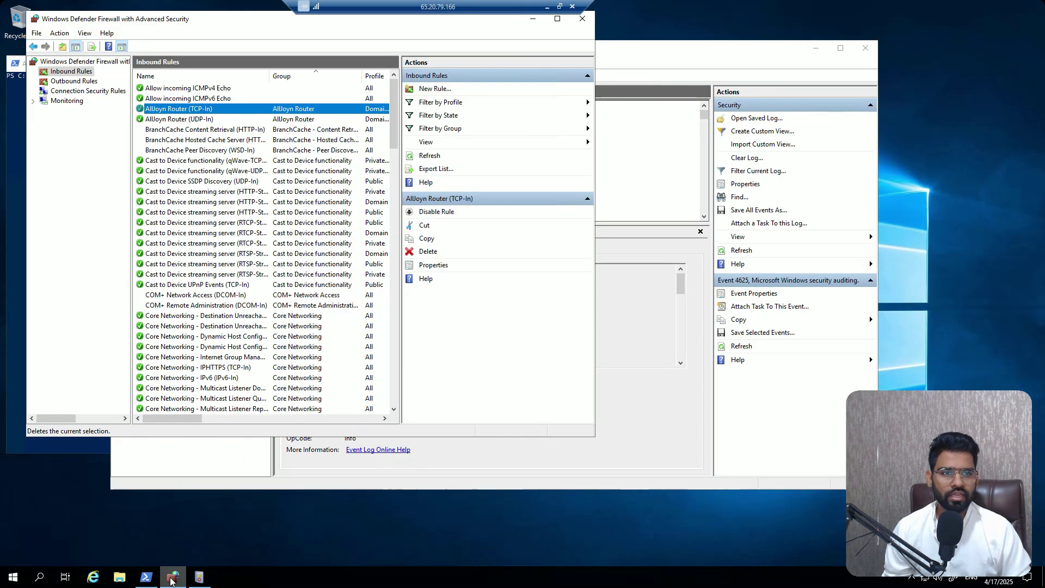
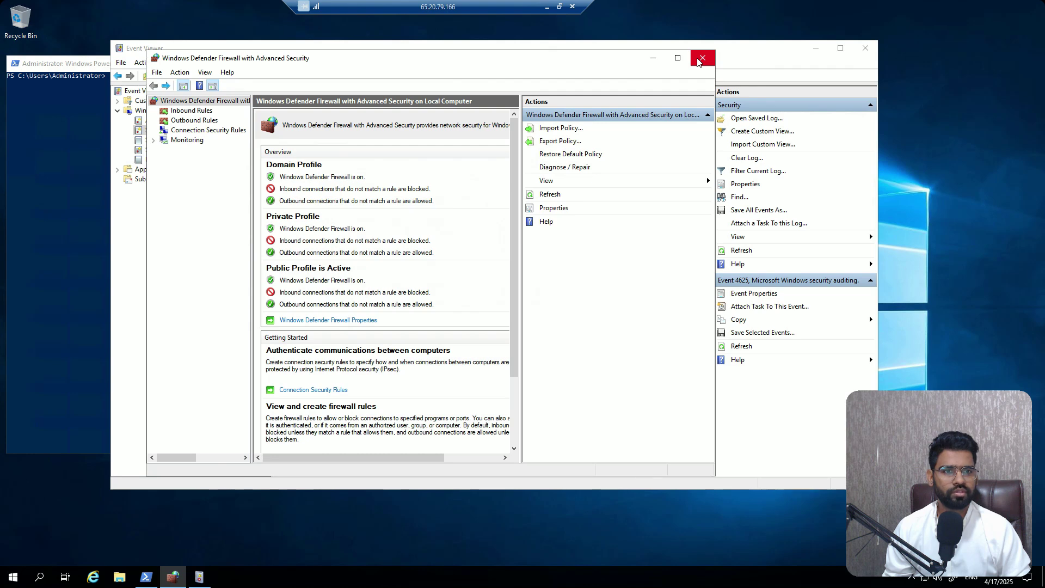
left_click(13, 576)
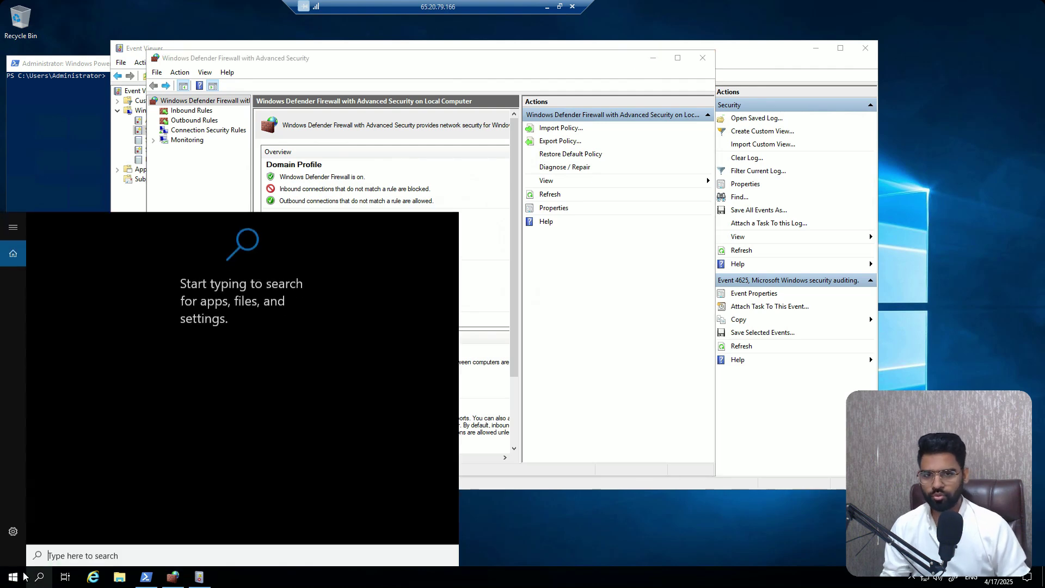
type("firewall")
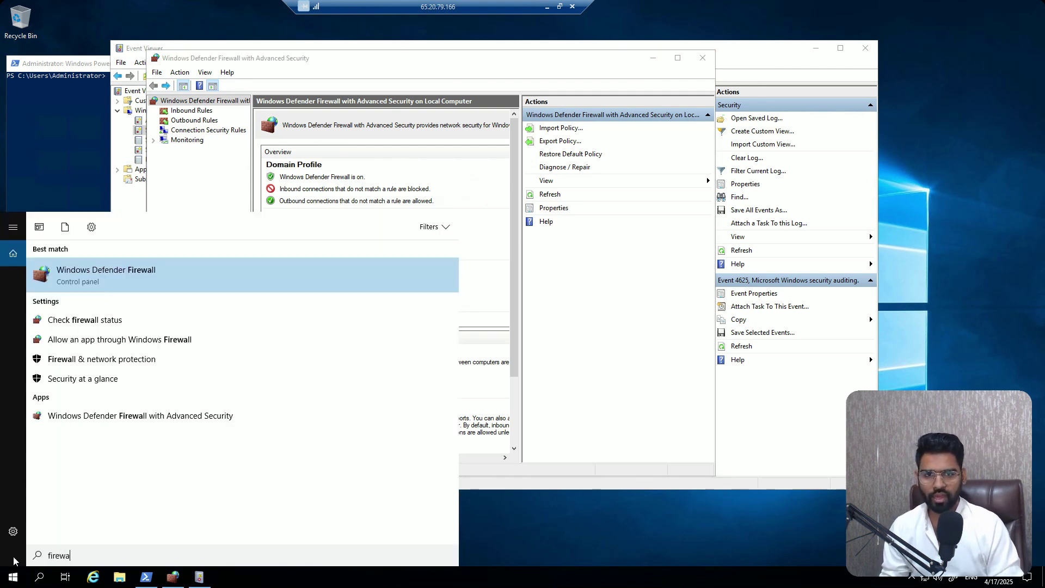
key("Return")
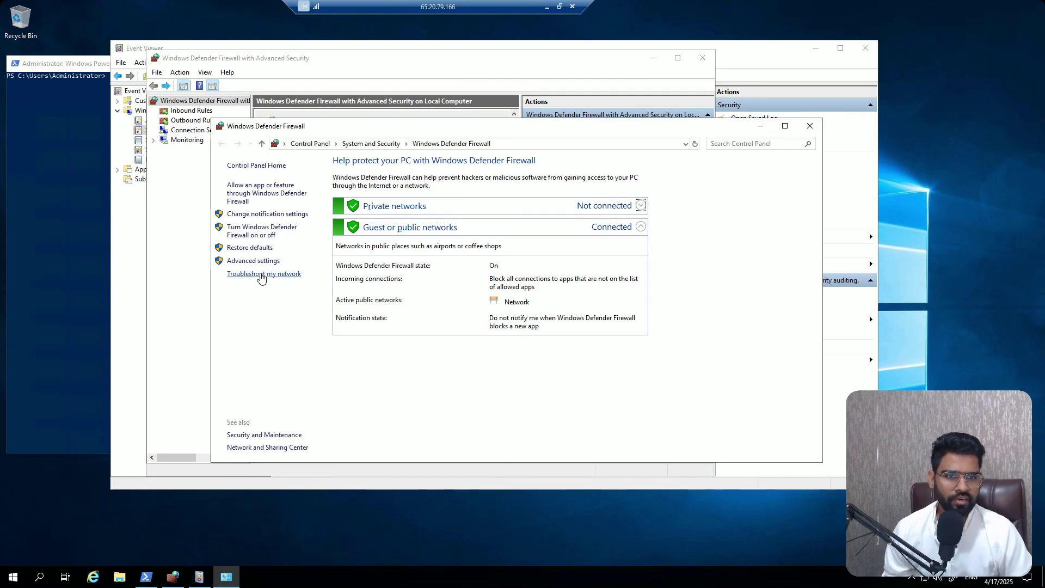
Open the firewall's advanced settings, close the basic Windows Defender Firewall window, and display the inbound rules.
left_click(254, 261)
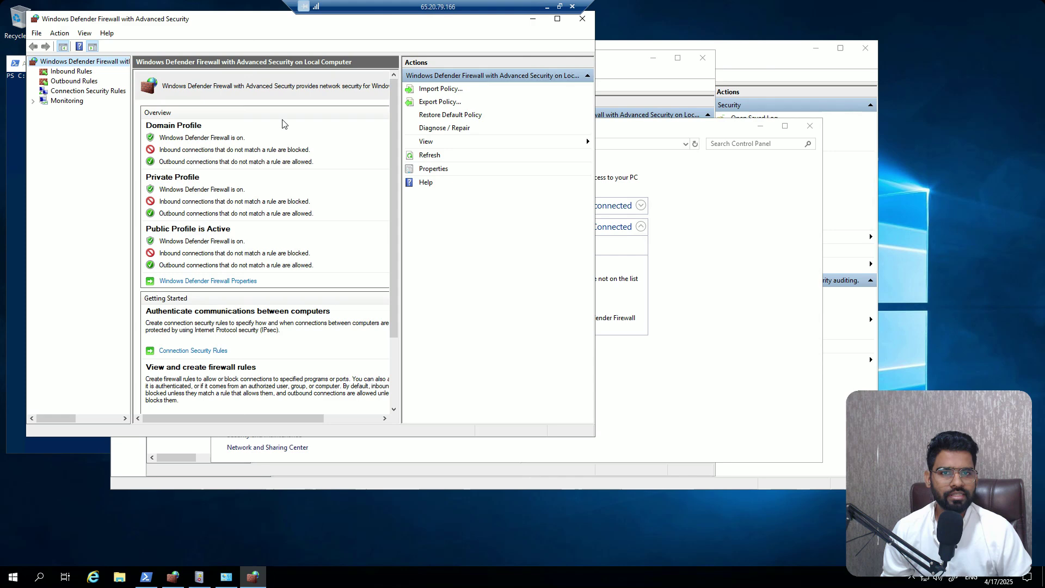
left_click(810, 126)
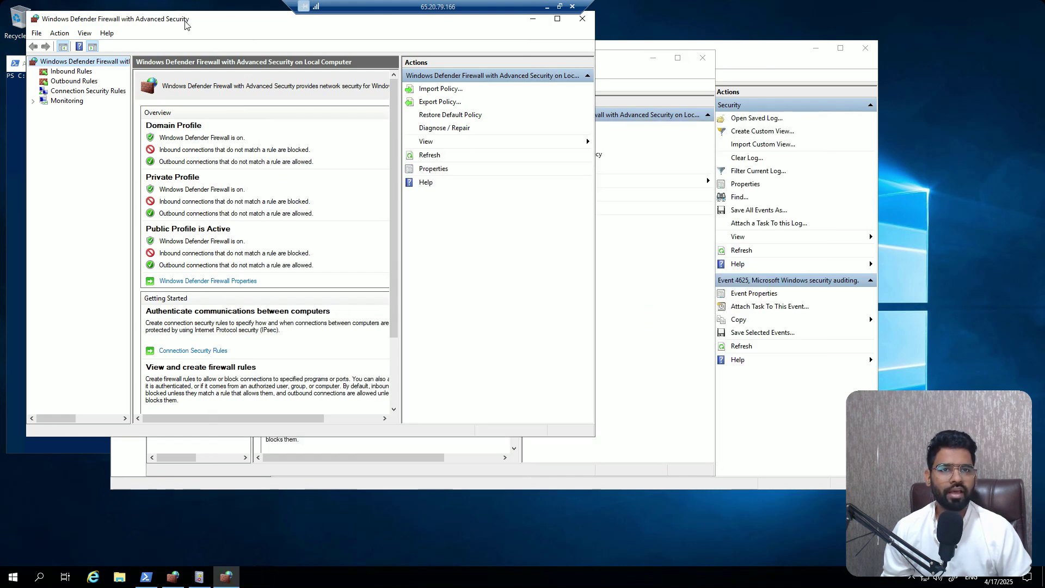
left_click_drag(185, 24, 327, 59)
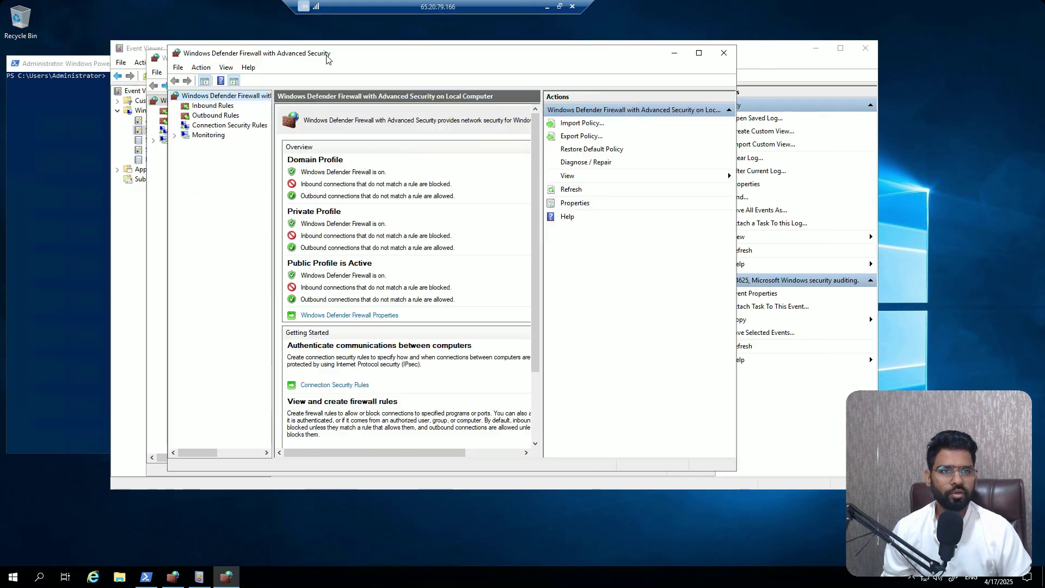
left_click(225, 109)
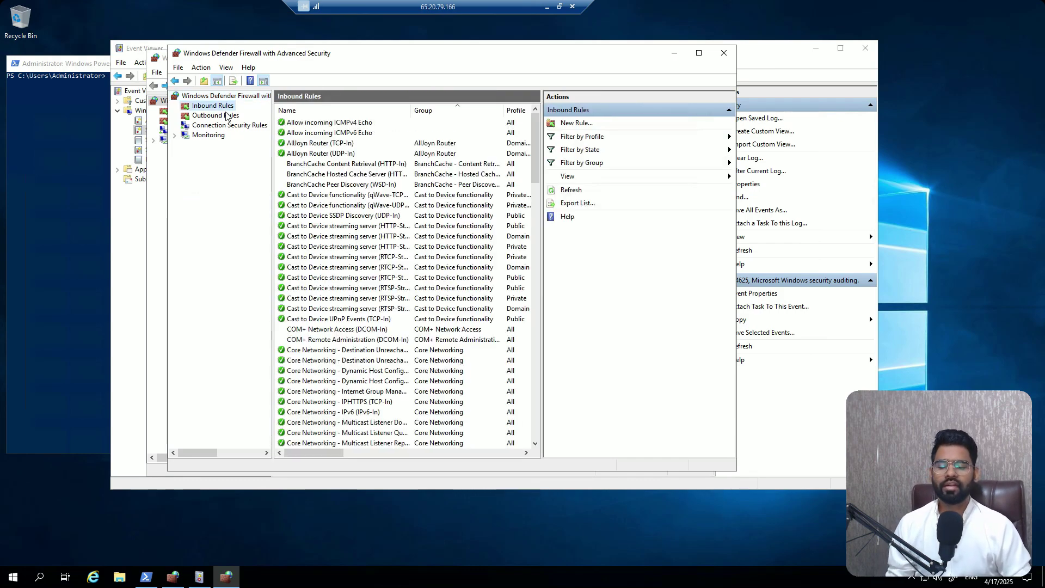
Start a new inbound rule of the Custom type and accept the default program scope.
left_click(571, 125)
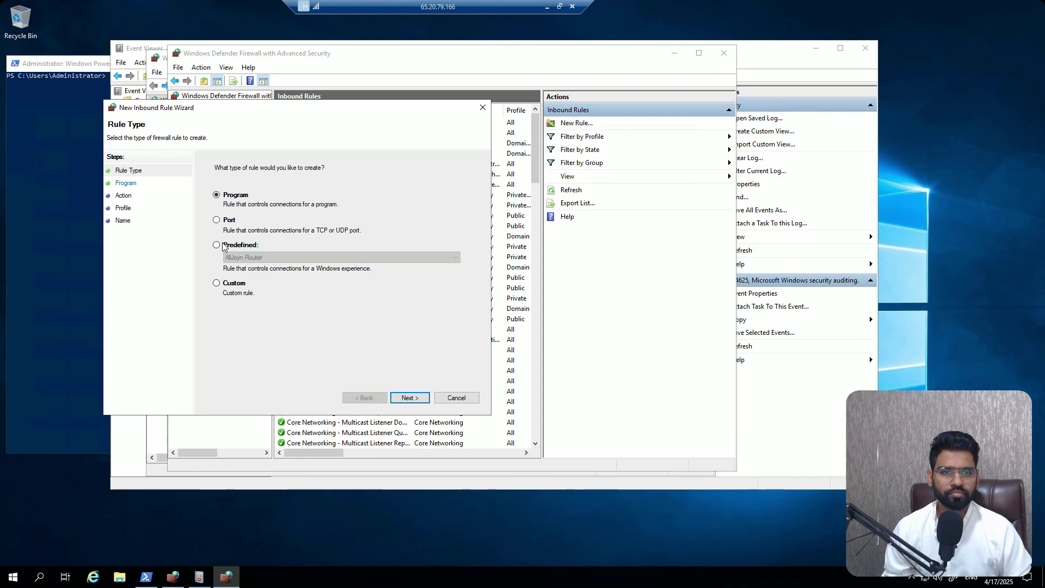
left_click(217, 283)
left_click(402, 398)
left_click(409, 401)
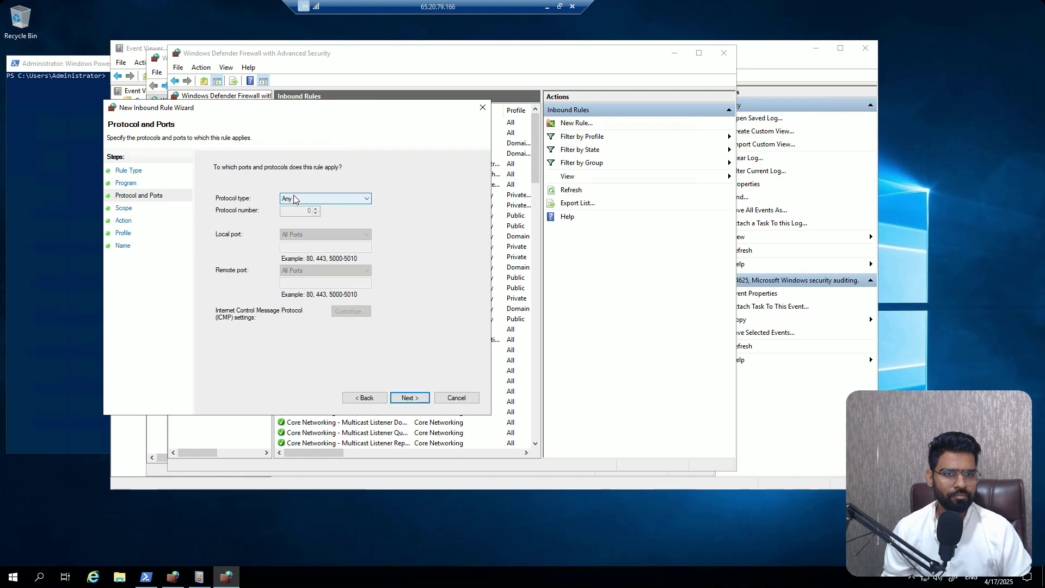
Set the rule's protocol to TCP and its local port to the specific port 3389.
left_click(294, 199)
left_click(352, 239)
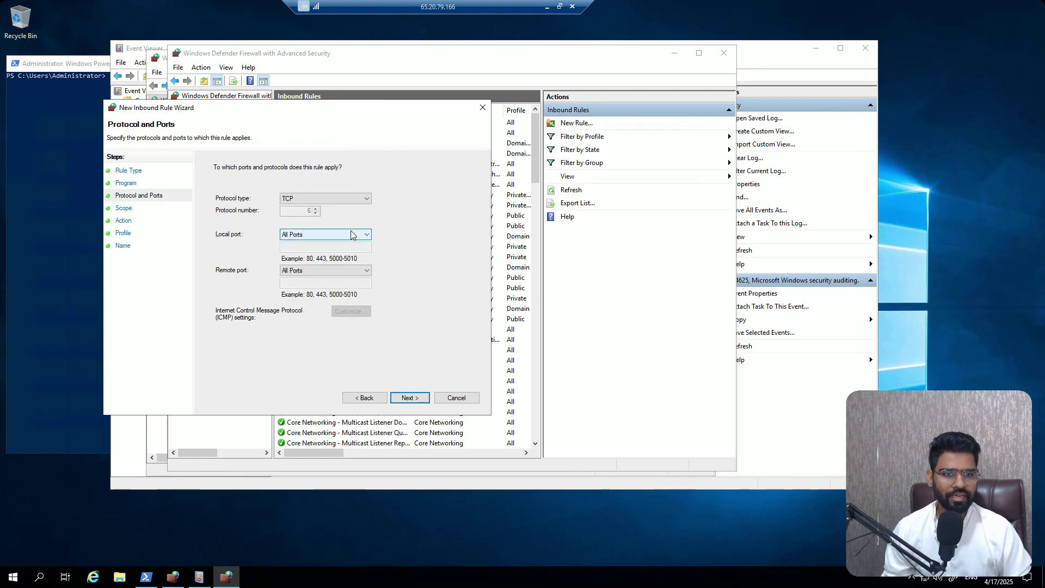
left_click(308, 237)
left_click(322, 253)
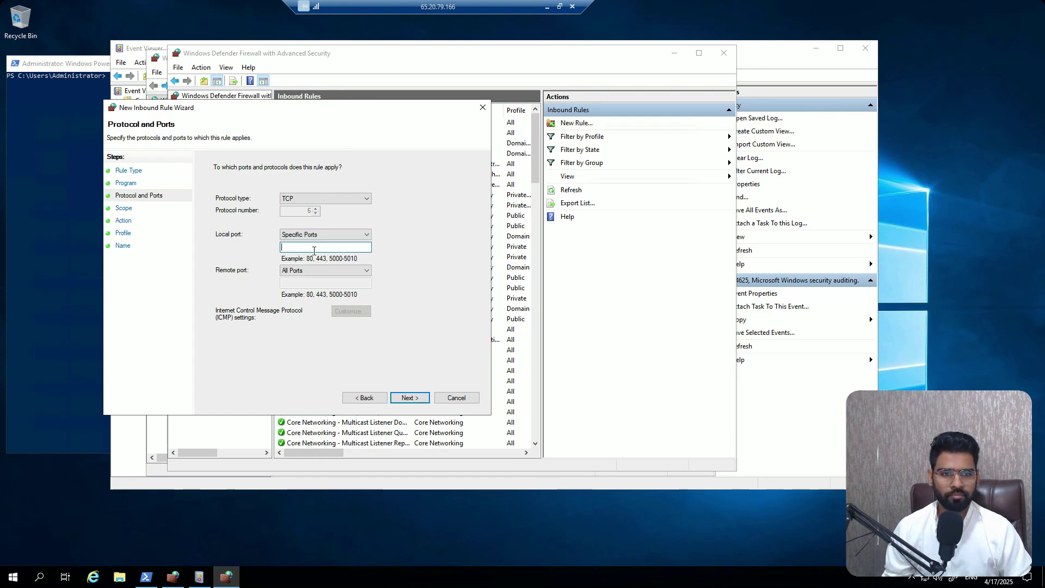
type("3389")
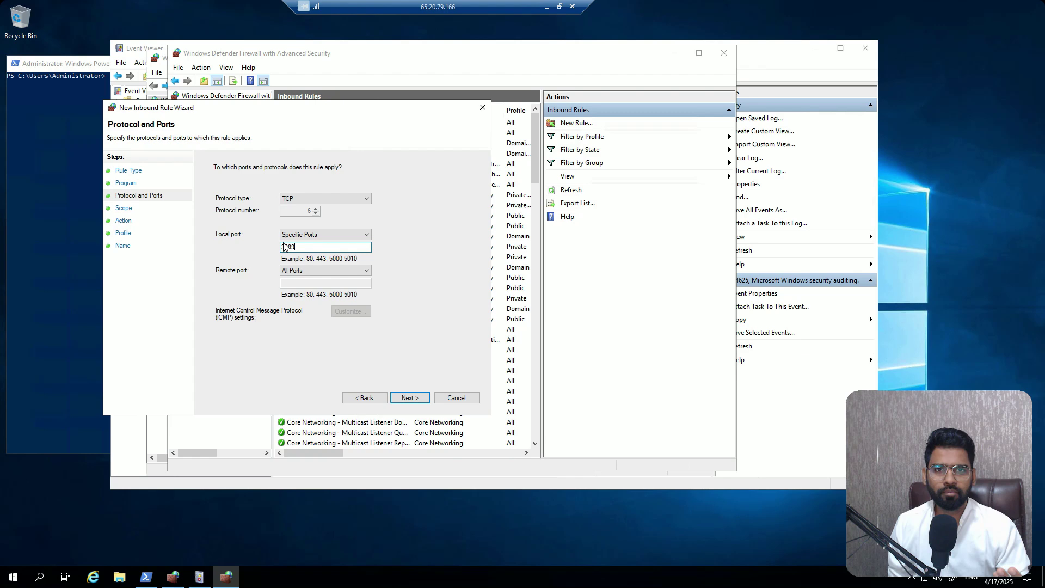
left_click(415, 397)
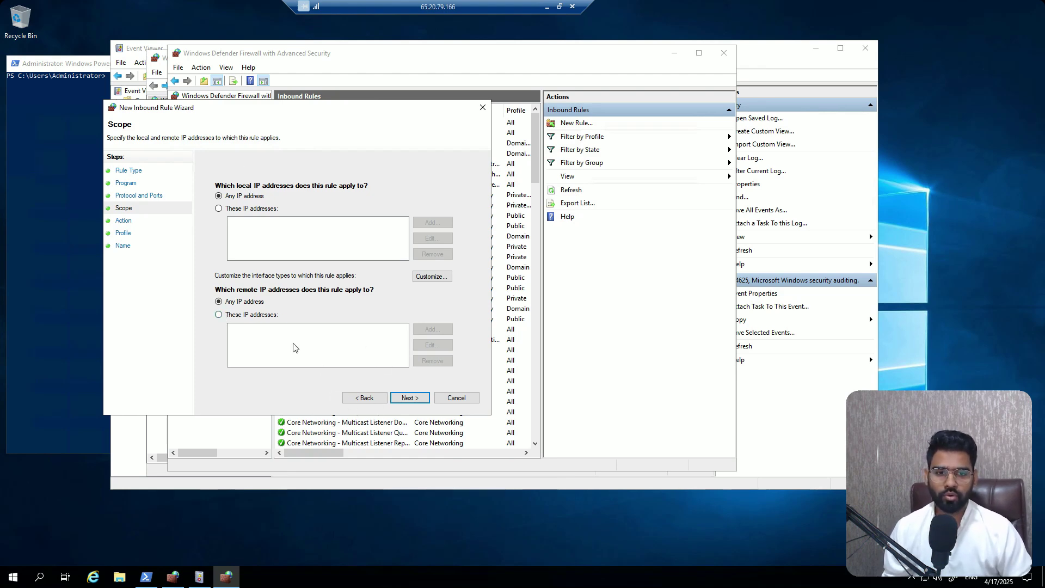
Limit the rule's scope to the remote IP address 69.62.84.69.
left_click(241, 317)
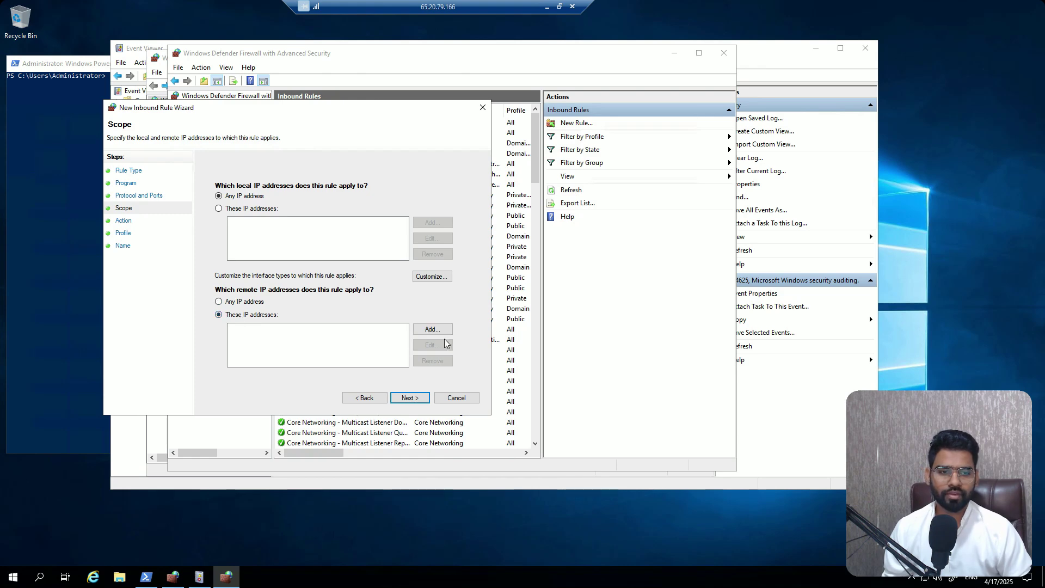
left_click(433, 329)
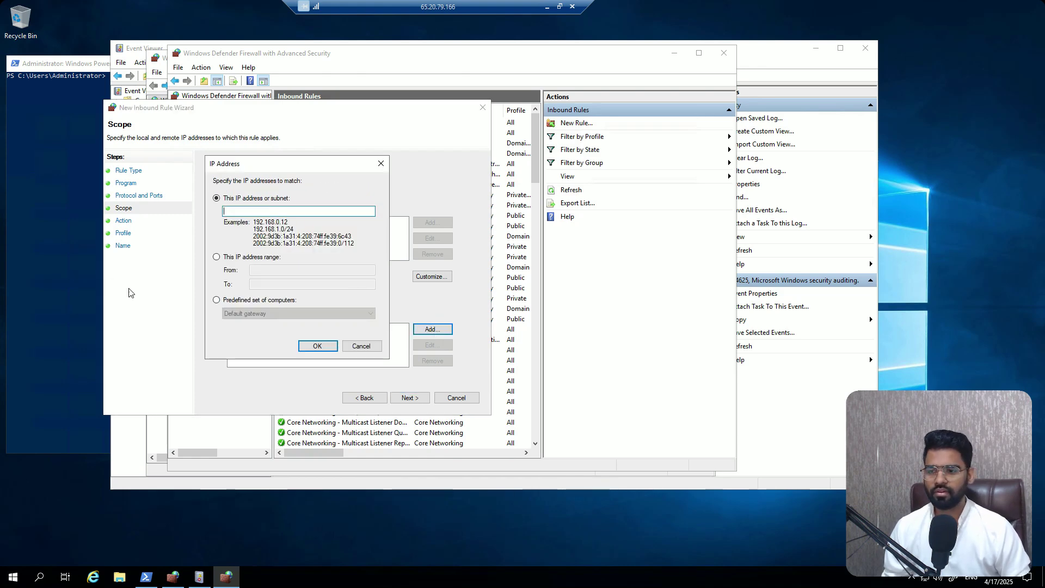
type("6")
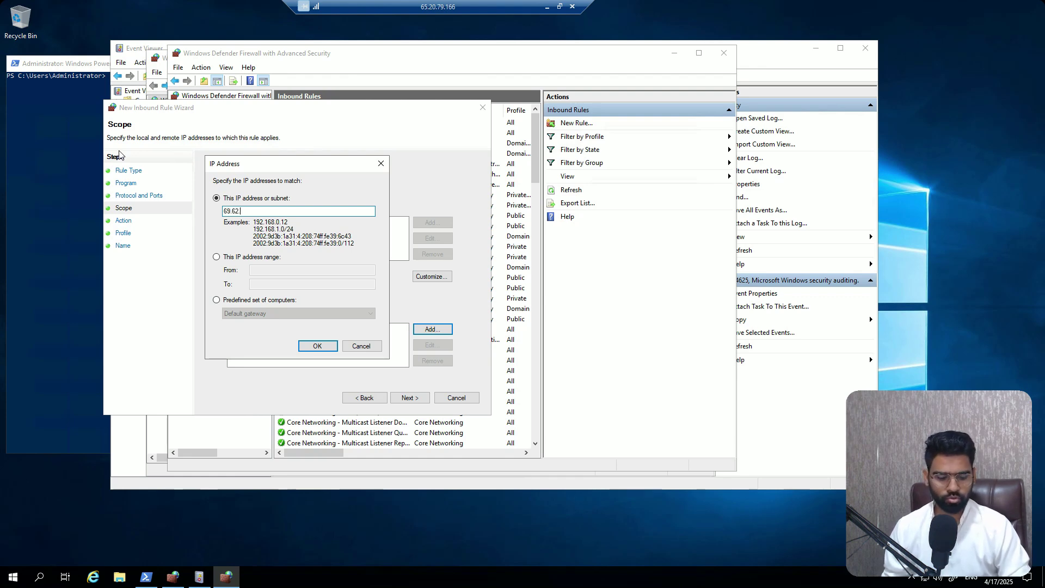
type("9.62.84.69")
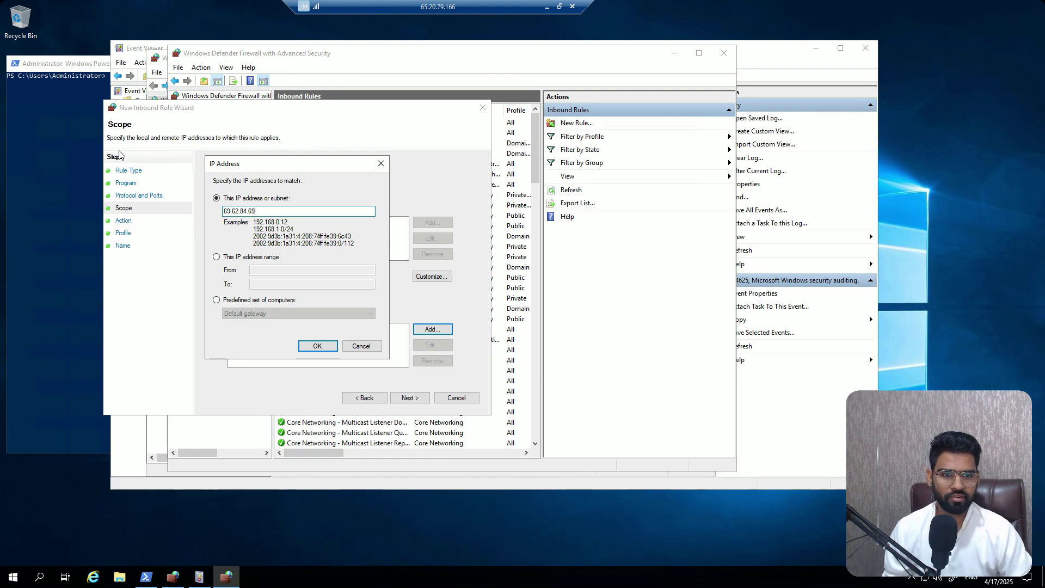
left_click(318, 345)
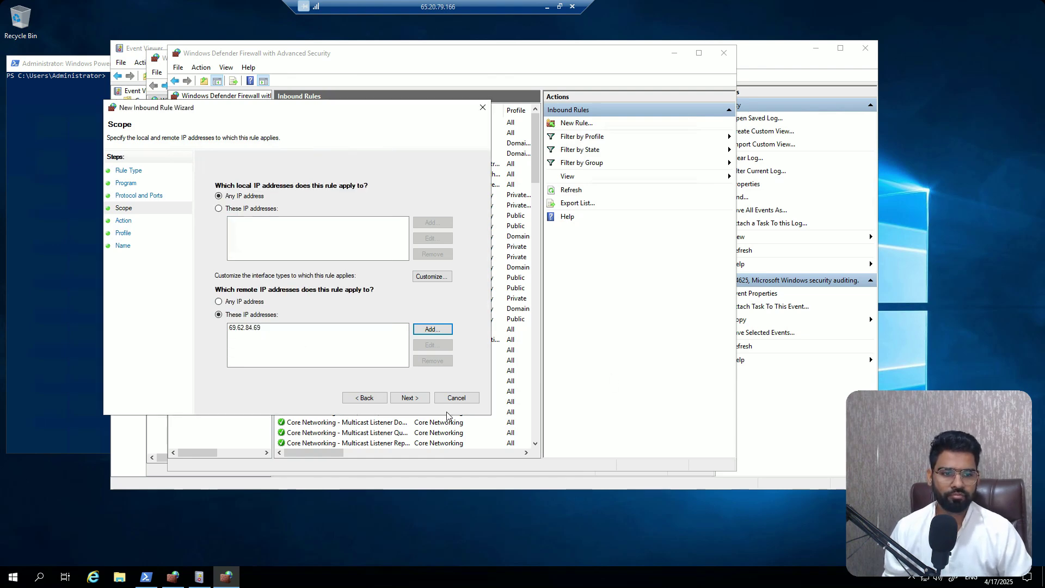
left_click(410, 397)
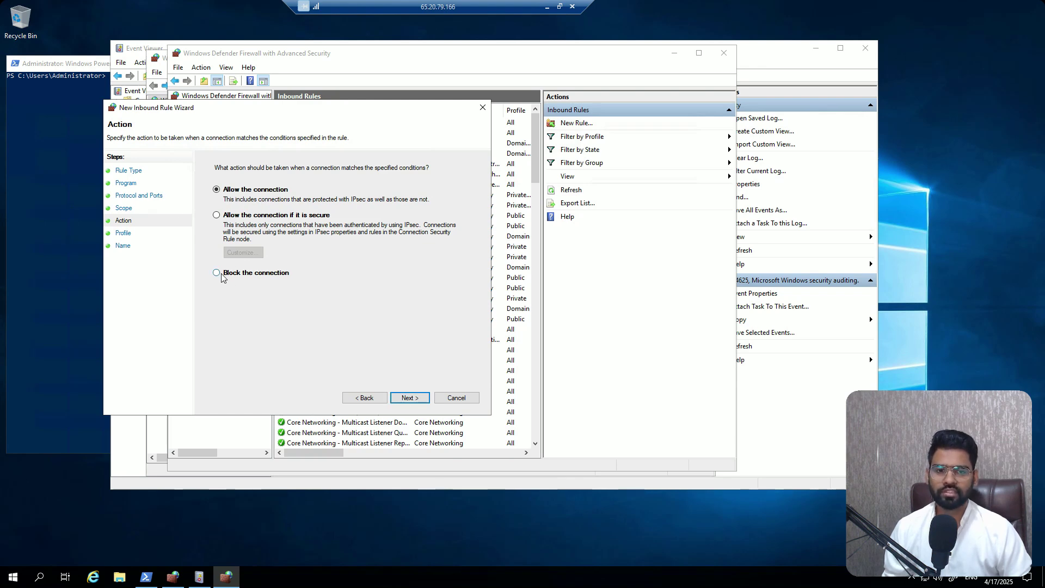
Make the rule block the connection on the Domain, Private and Public profiles, and finish it with the name Kali_Block_RDP.
left_click(409, 397)
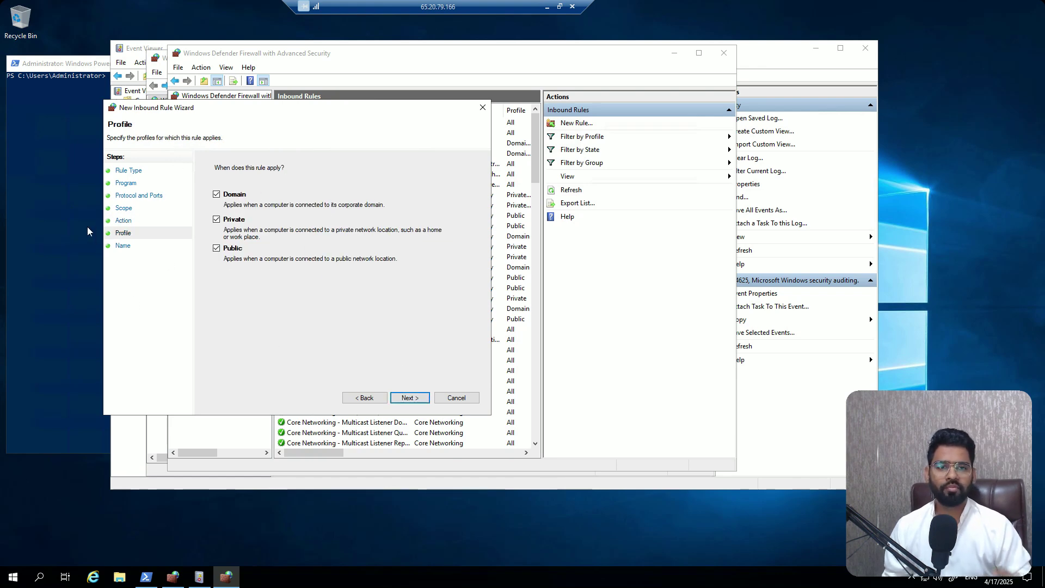
left_click(417, 400)
type("Kali_Block")
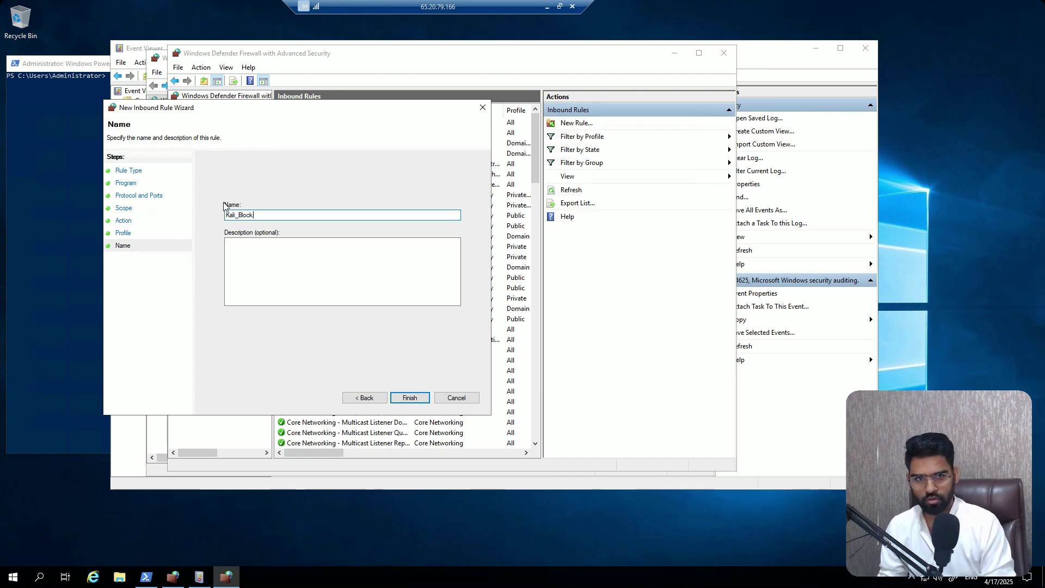
type("_RDP")
left_click(402, 398)
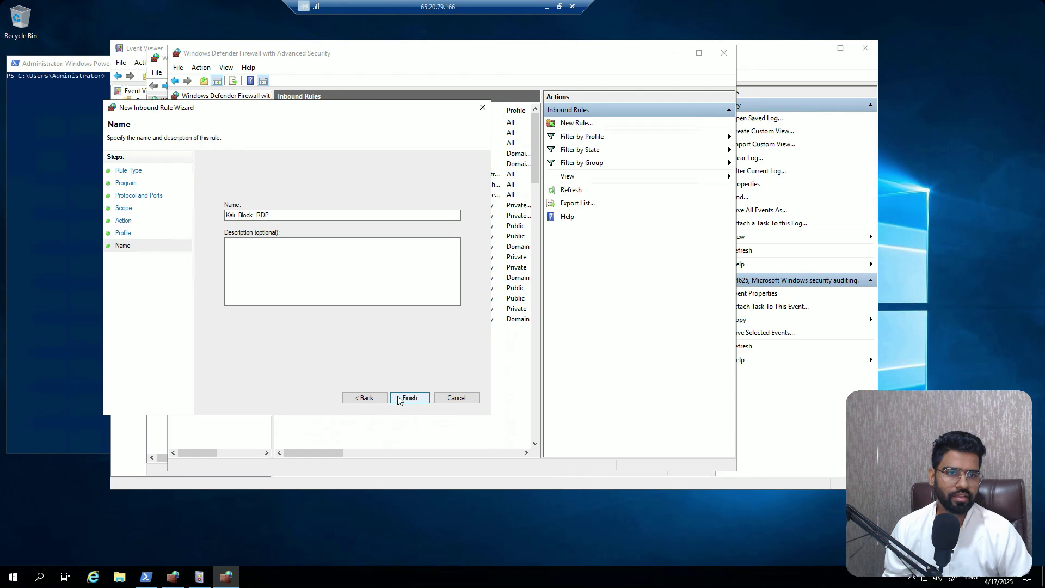
Select Kali_Block_RDP among the inbound rules and examine the port 3389 state in the kali-linux terminal's Nmap scan.
left_click(194, 111)
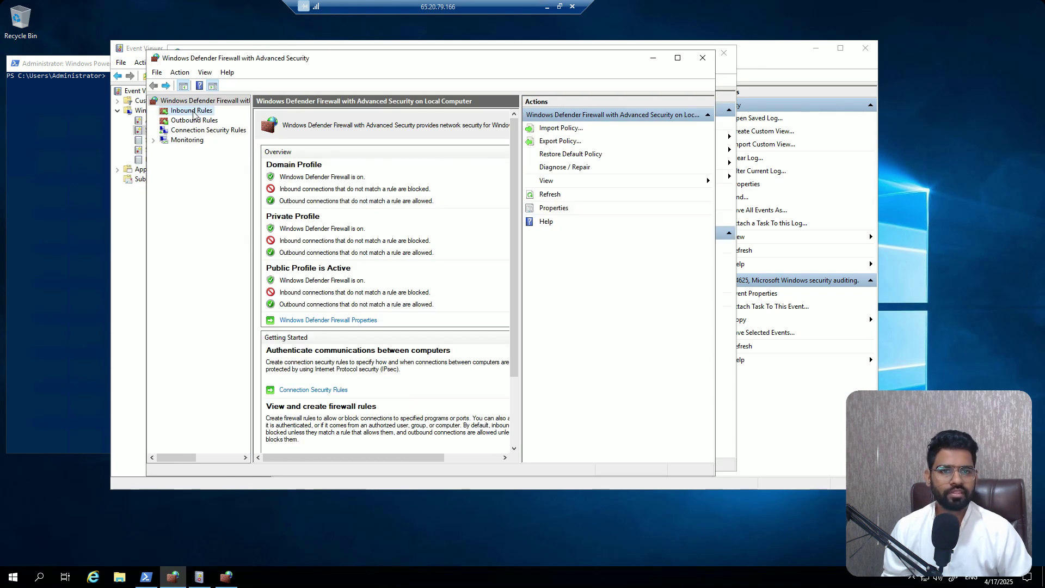
left_click(290, 149)
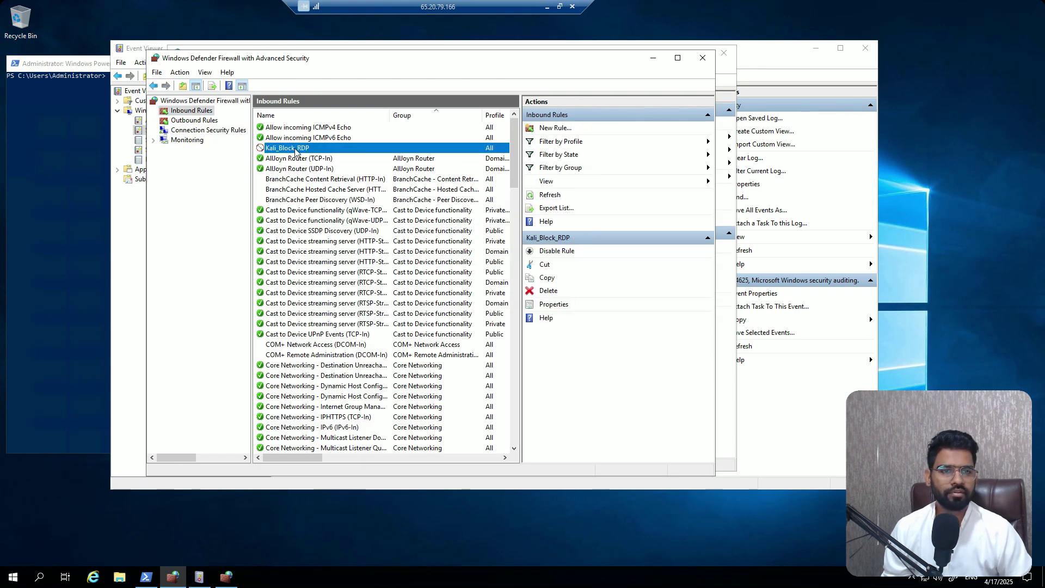
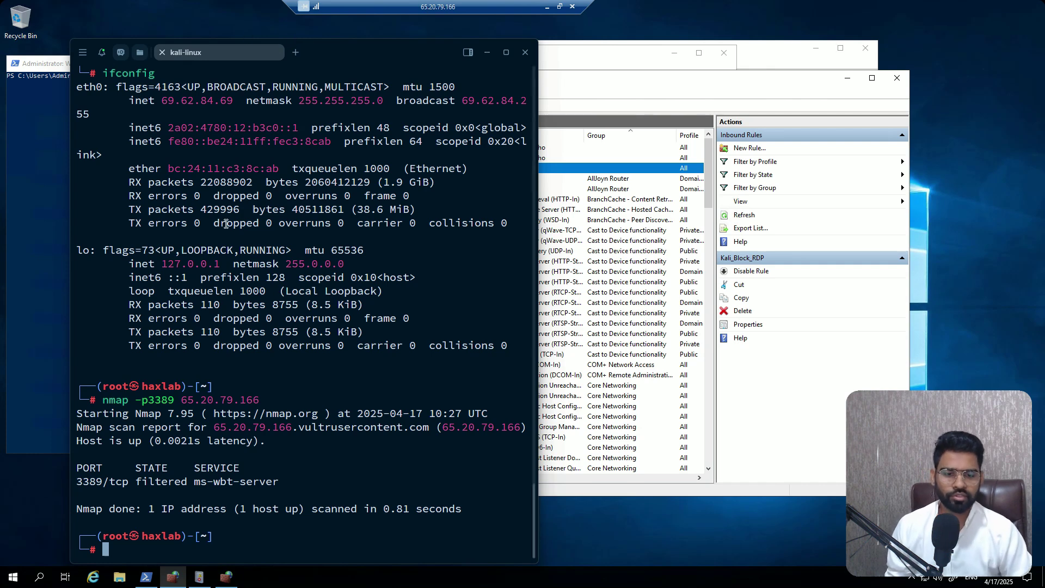
double_click(154, 480)
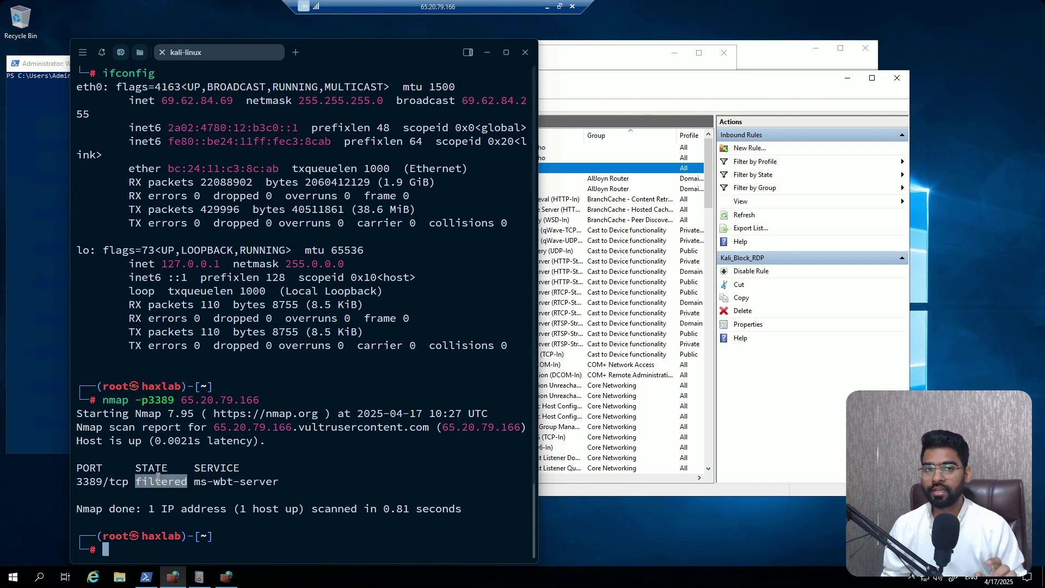
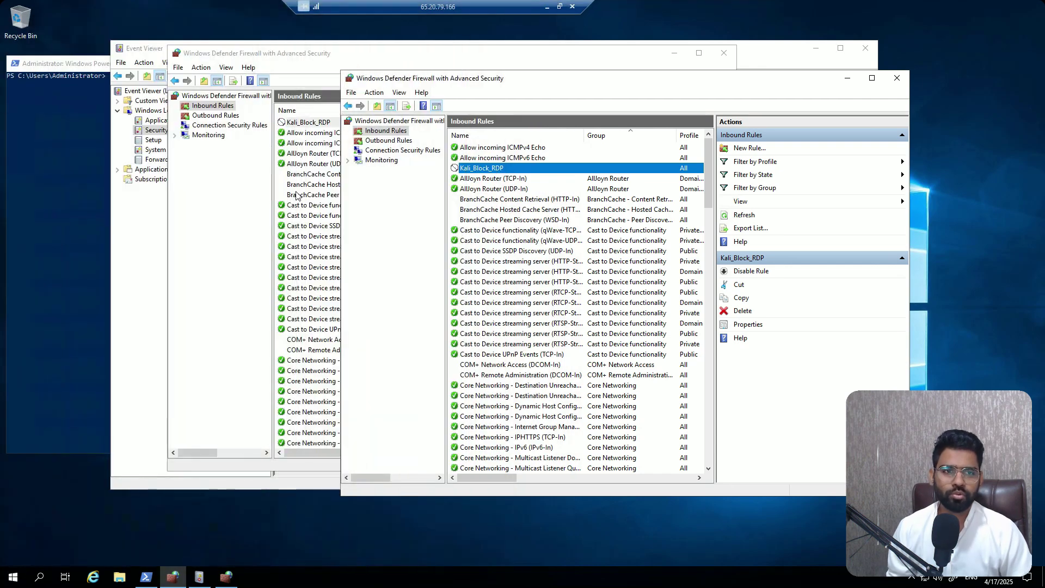
Open the logging settings for the Domain Profile in the firewall properties and copy the full path of the pfirewall.log file.
left_click(411, 121)
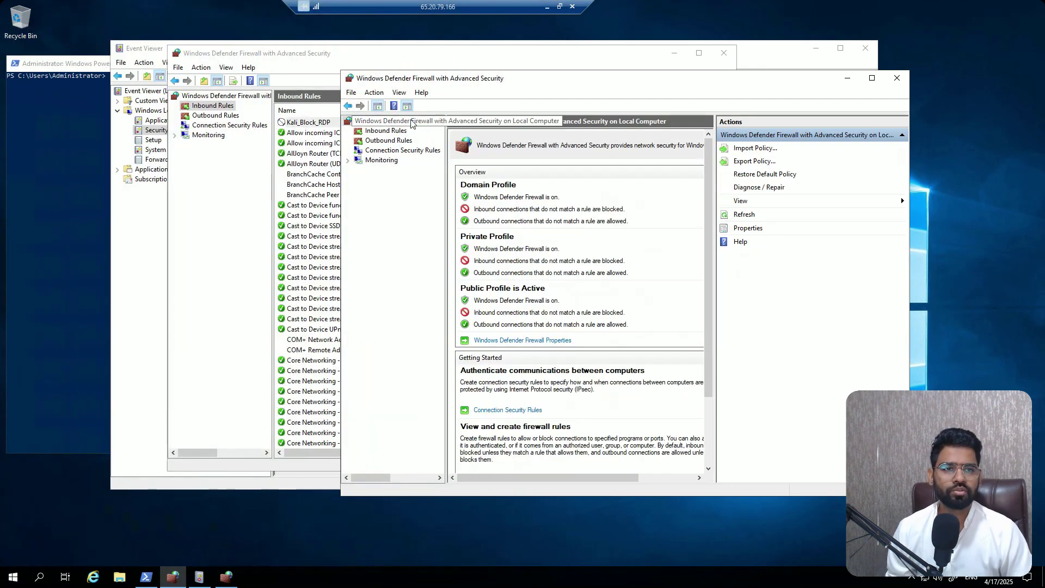
right_click(384, 121)
left_click(434, 211)
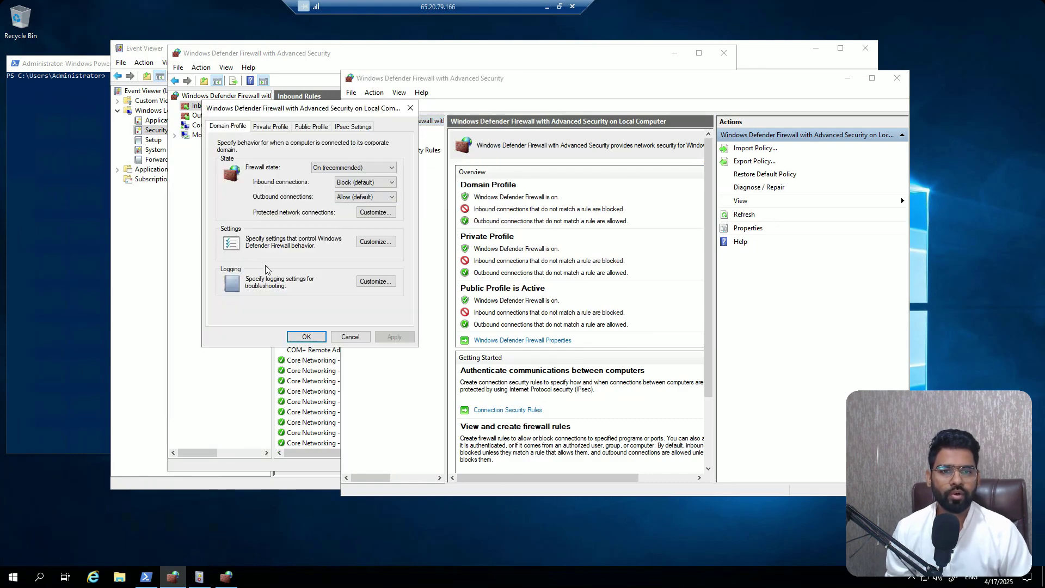
left_click(369, 282)
left_click(293, 175)
double_click(340, 173)
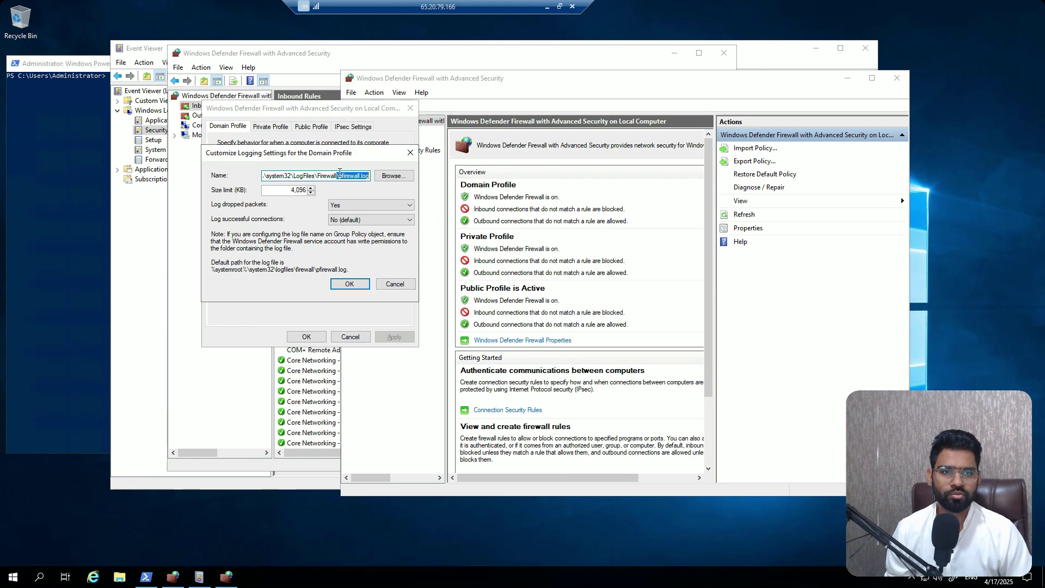
left_click(340, 172)
key("ctrl+a")
key("ctrl+c")
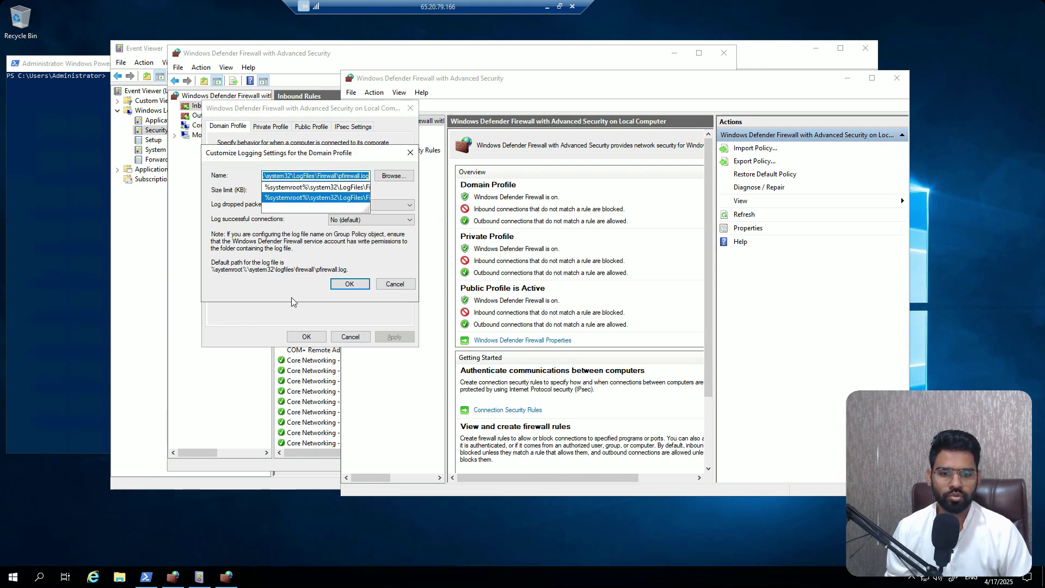
Open the copied log path through File Explorer, view the pfirewall log in Notepad, and close it.
left_click(121, 577)
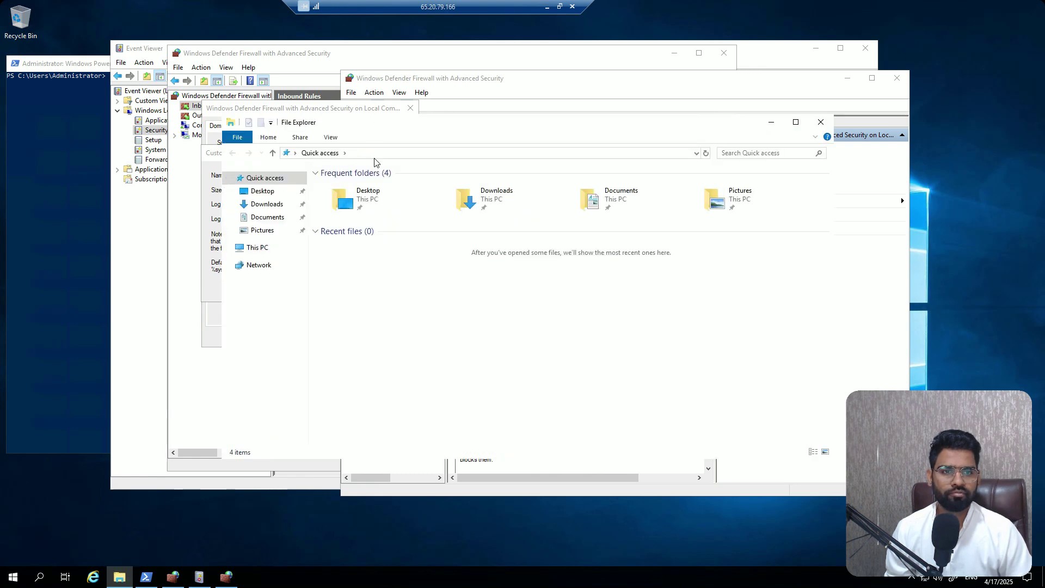
left_click(376, 155)
key("ctrl+v")
key("Return")
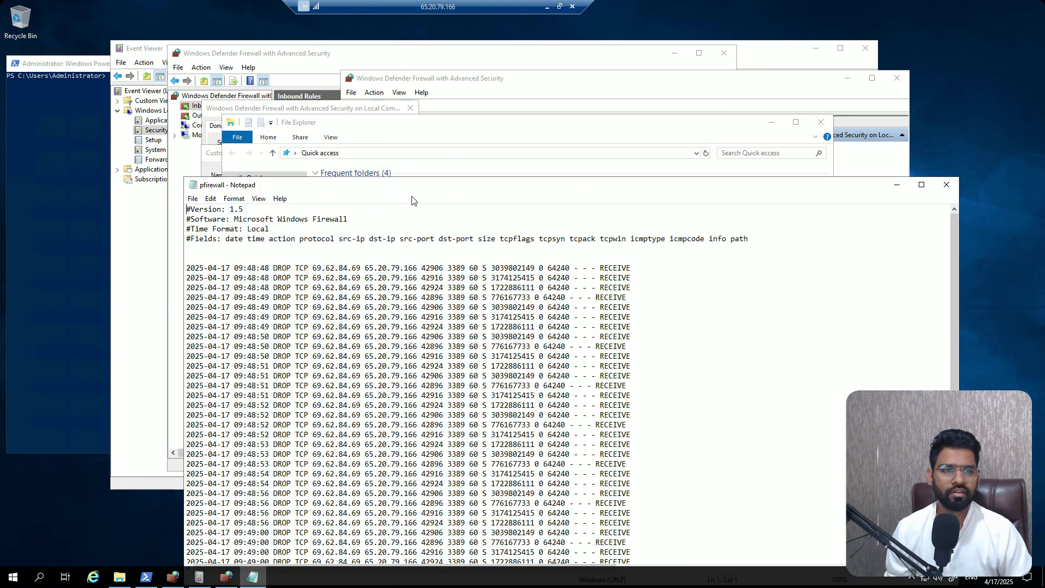
left_click(947, 187)
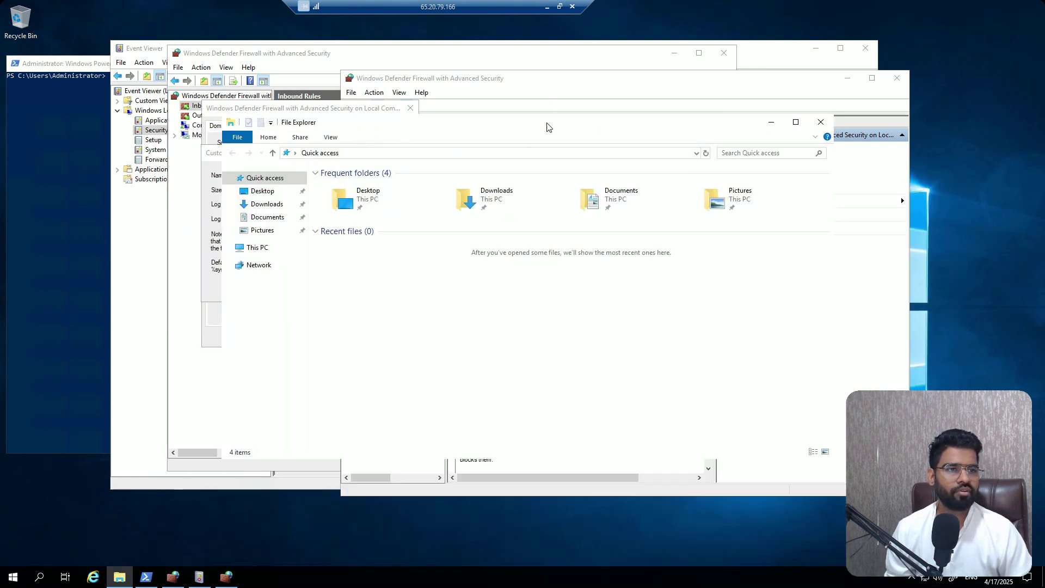
Move File Explorer out of the way and accept the Domain Profile's logging settings.
left_click_drag(546, 124, 774, 325)
left_click(299, 163)
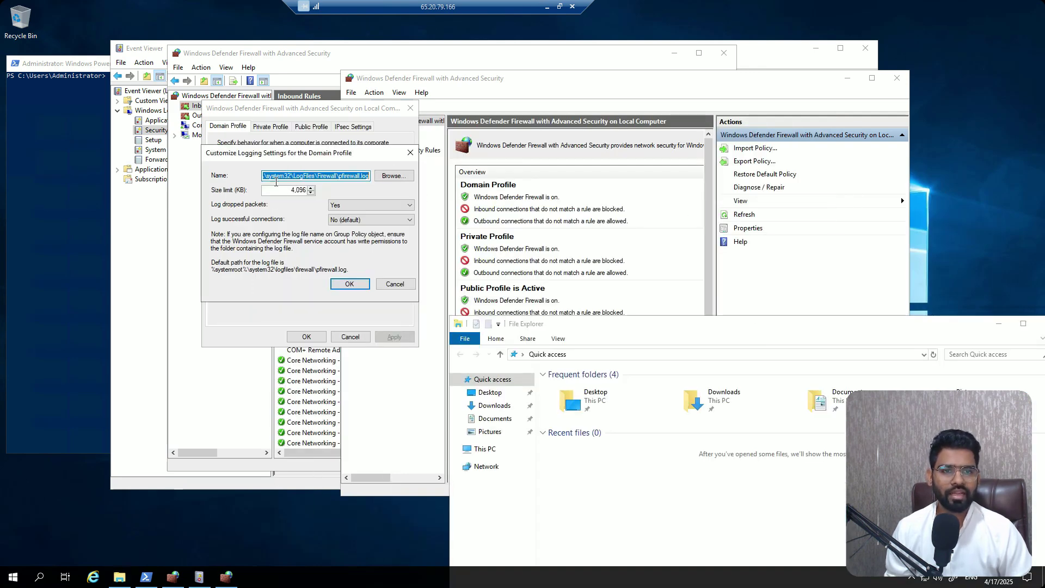
left_click(349, 284)
Check the Private Profile's logging settings, including the dropped packets option, accept them, and switch to the Public Profile.
left_click(268, 131)
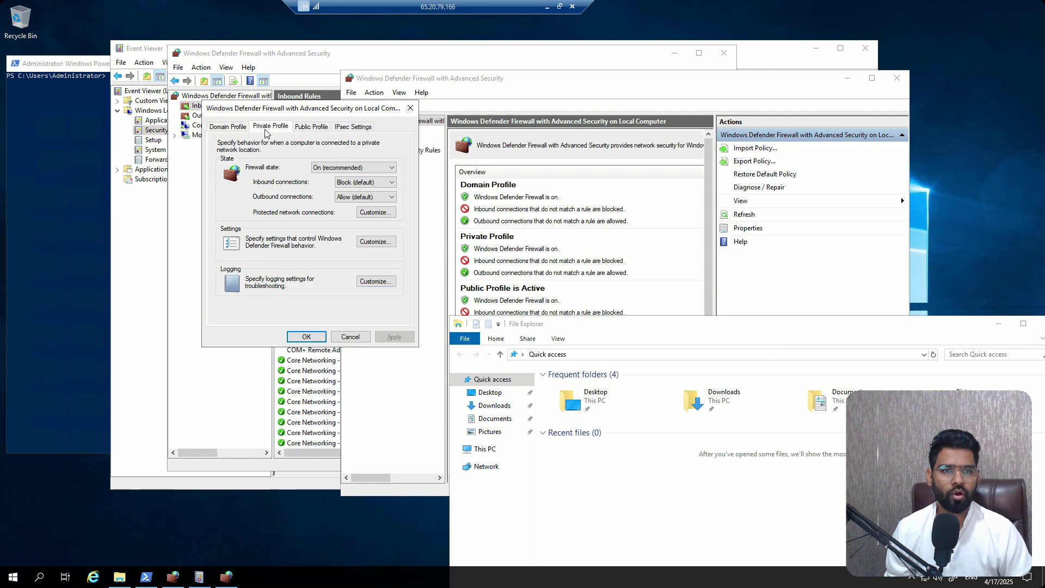
left_click(375, 281)
left_click(350, 283)
left_click(377, 281)
left_click(349, 208)
left_click(290, 218)
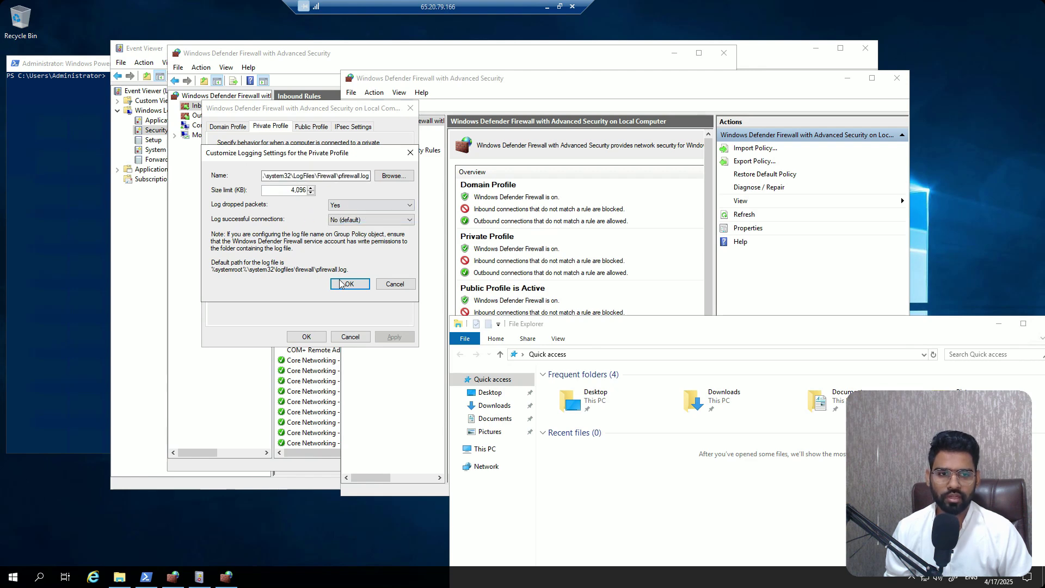
left_click(343, 284)
left_click(311, 127)
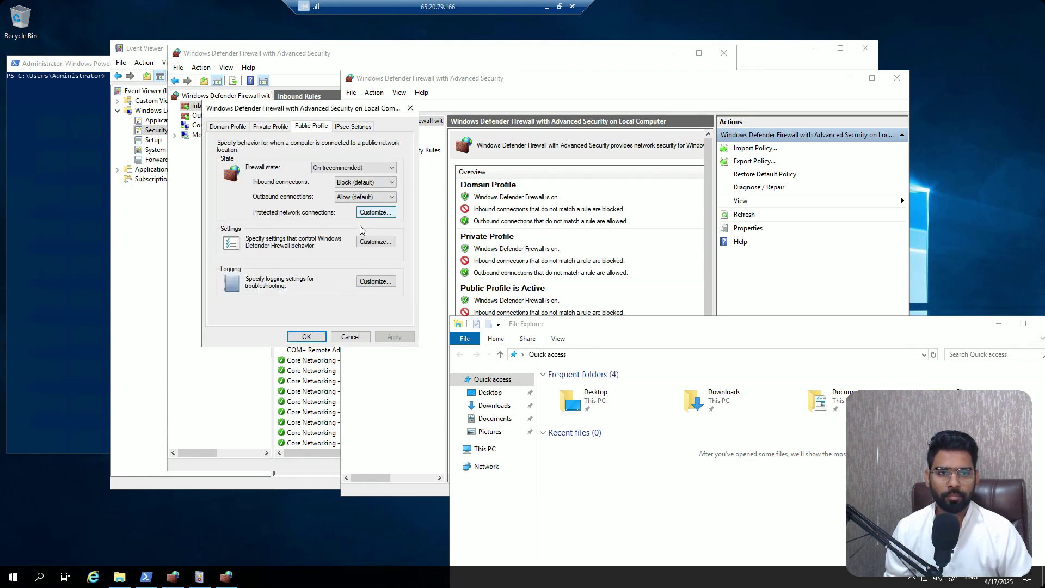
Check the Public Profile's logging settings, including the dropped packets option, accept them, and close the firewall properties with OK.
left_click(382, 283)
left_click(348, 206)
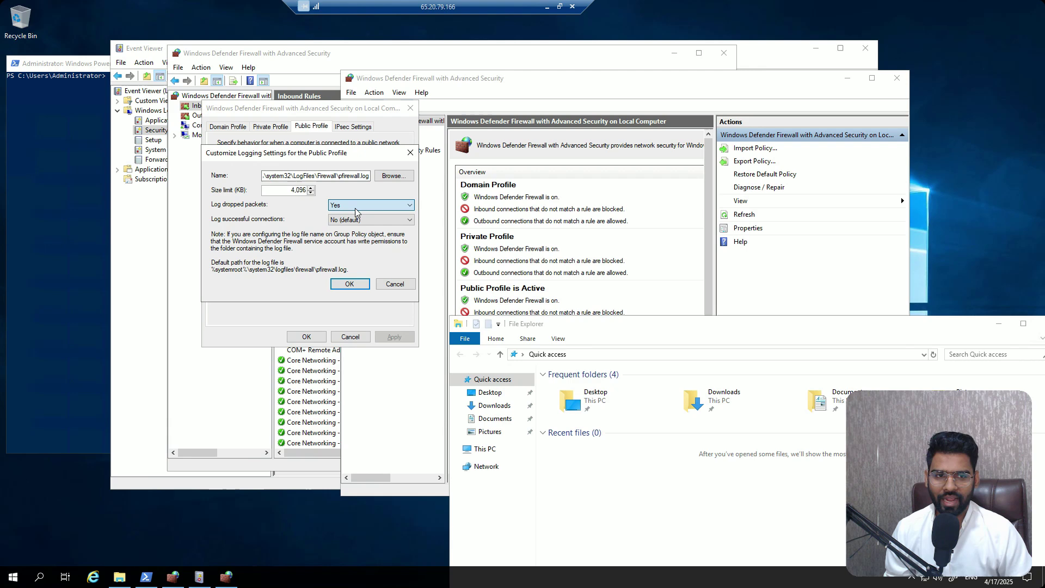
left_click(351, 213)
left_click(349, 284)
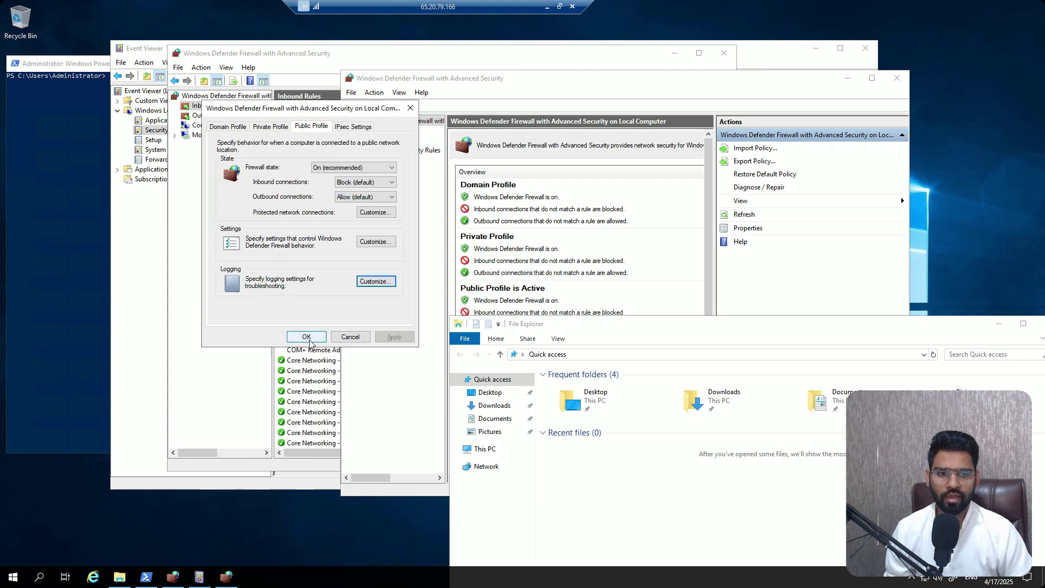
left_click(306, 337)
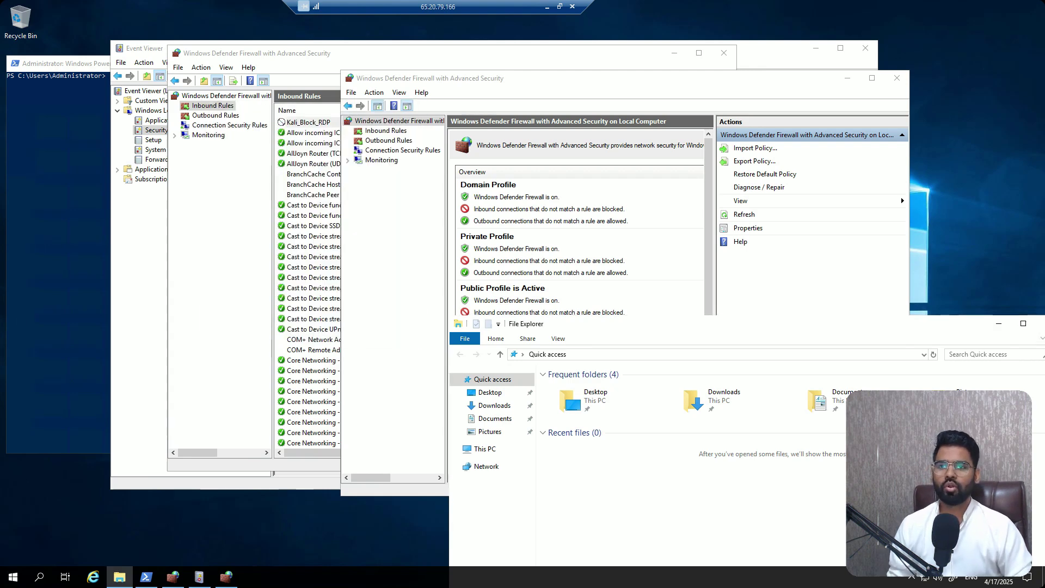
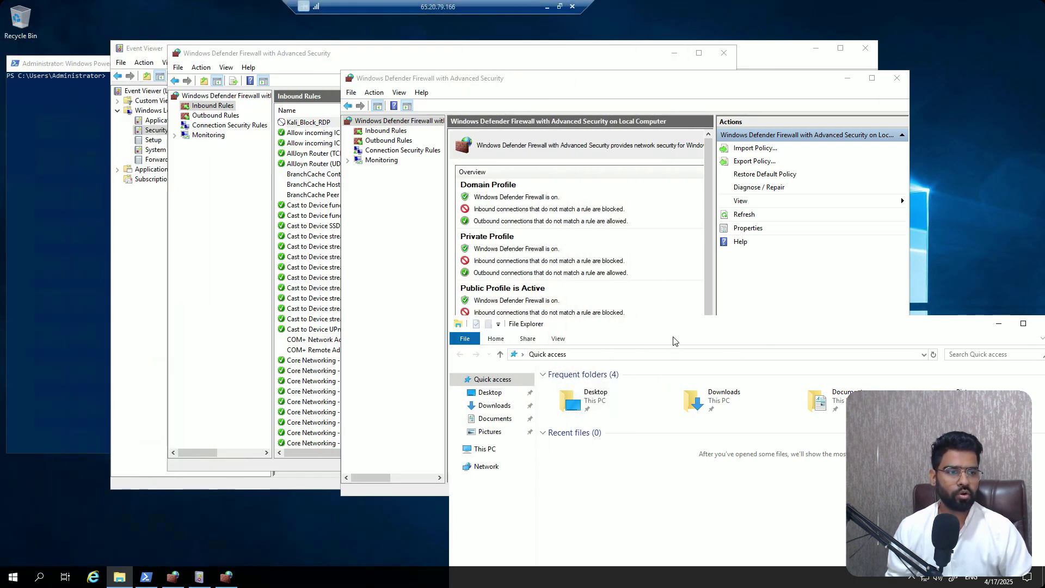
Open %systemroot%\system32\LogFiles\Firewall\pfirewall.log from File Explorer and go to the newest entries at the end of the log.
left_click_drag(971, 336, 743, 152)
left_click(473, 173)
type("%systemroot%\\system32\\LogFiles\\Firewall\\pfirewall.log")
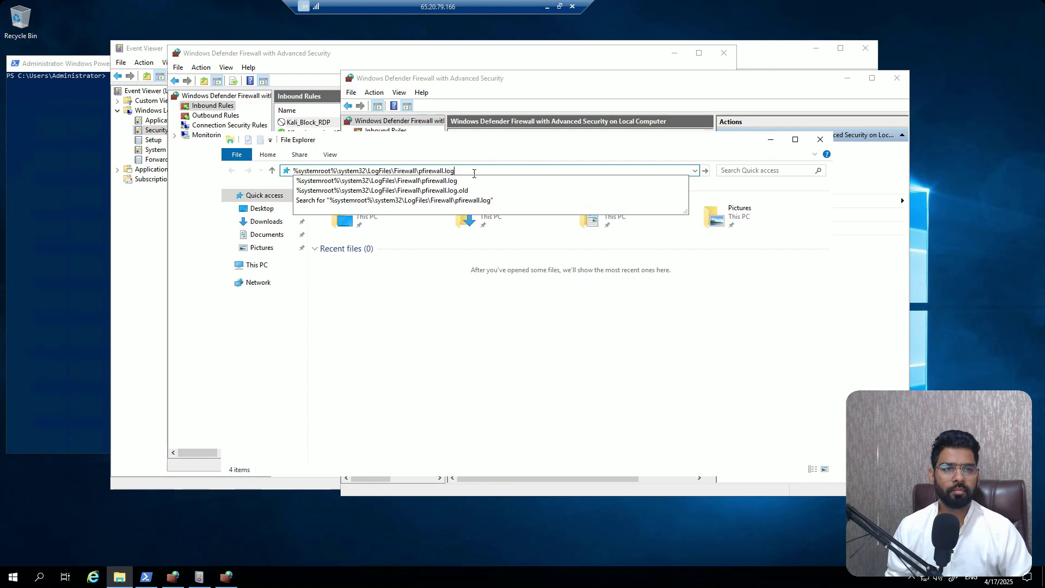
key("Return")
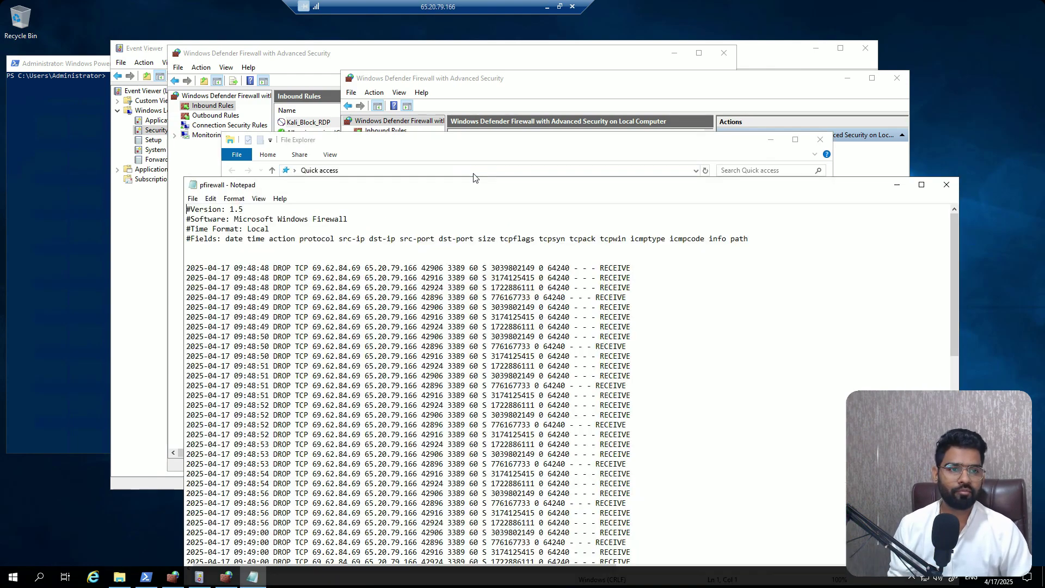
left_click_drag(558, 191, 572, 71)
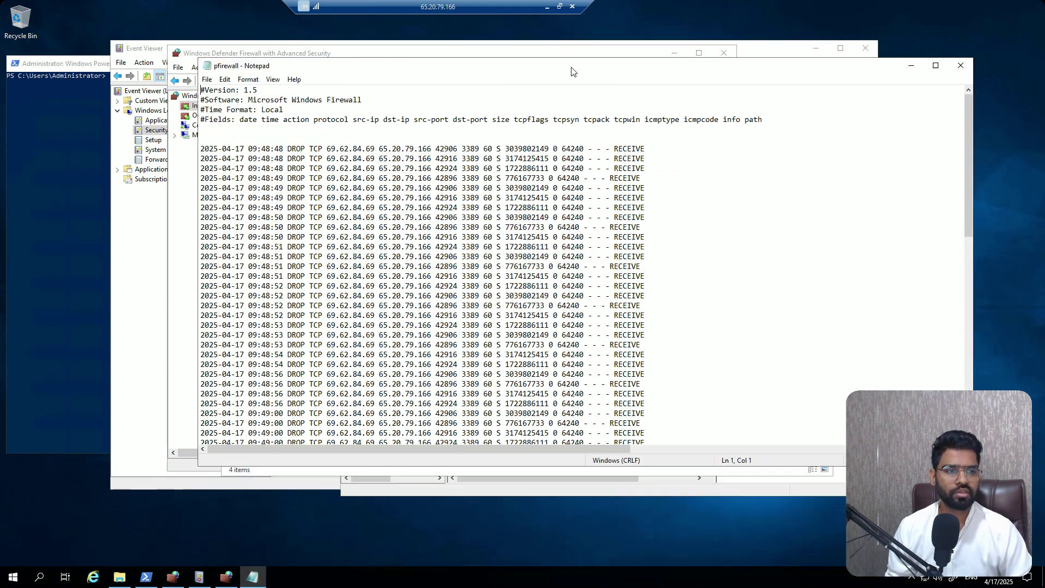
scroll(578, 237, "down", 11)
scroll(413, 241, "down", 6)
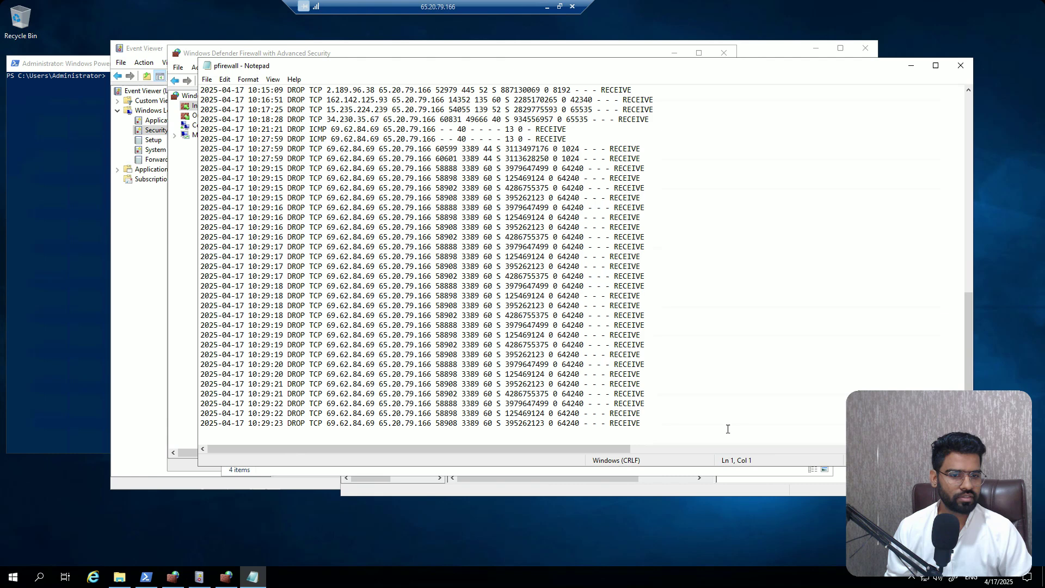
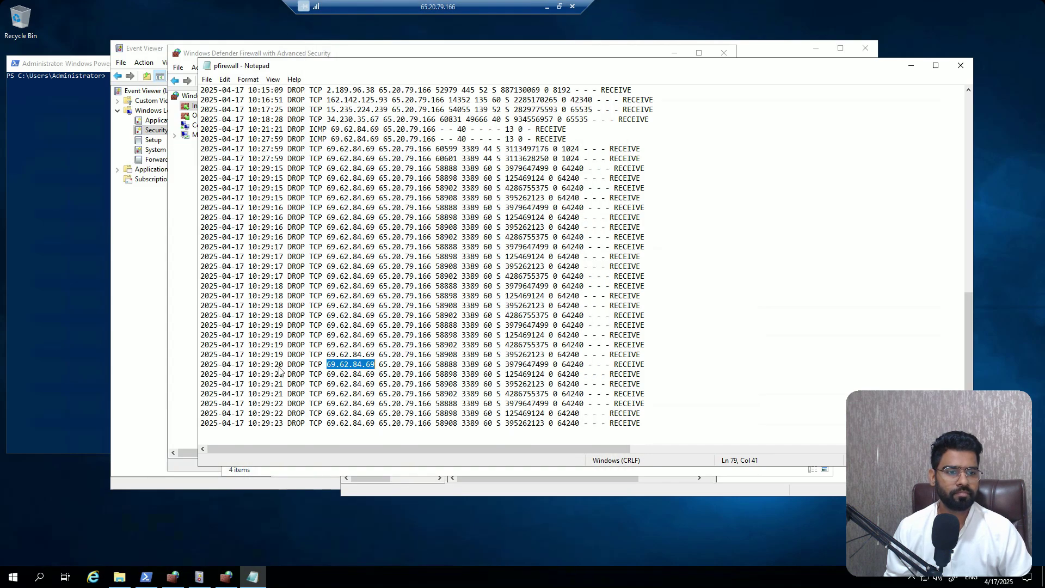
Examine the first 10:29:20 log entry by highlighting its source address, then its full record from DROP through RECEIVE.
left_click(374, 364)
left_click_drag(380, 365, 327, 364)
left_click(415, 364)
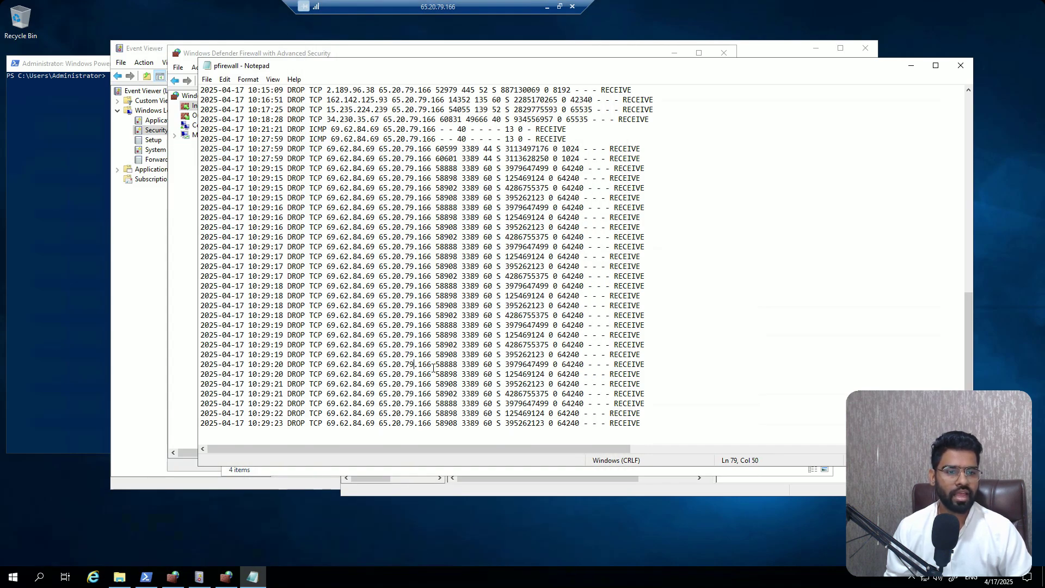
double_click(483, 366)
left_click_drag(288, 364, 675, 365)
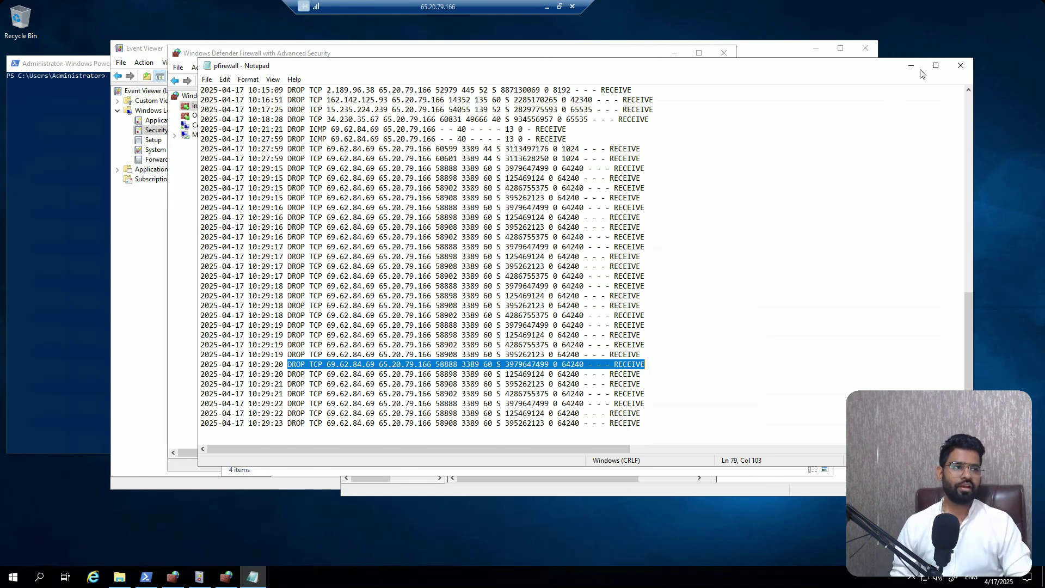